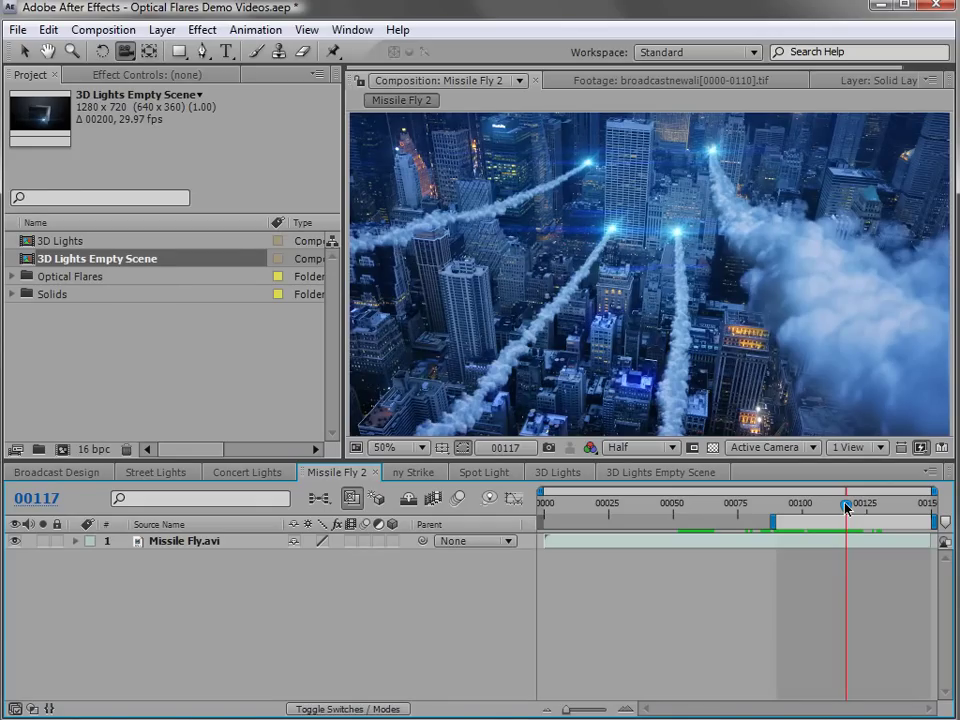
Scrub the missile shot back and forward to the frames with the missile trails
drag(846, 508, 800, 508)
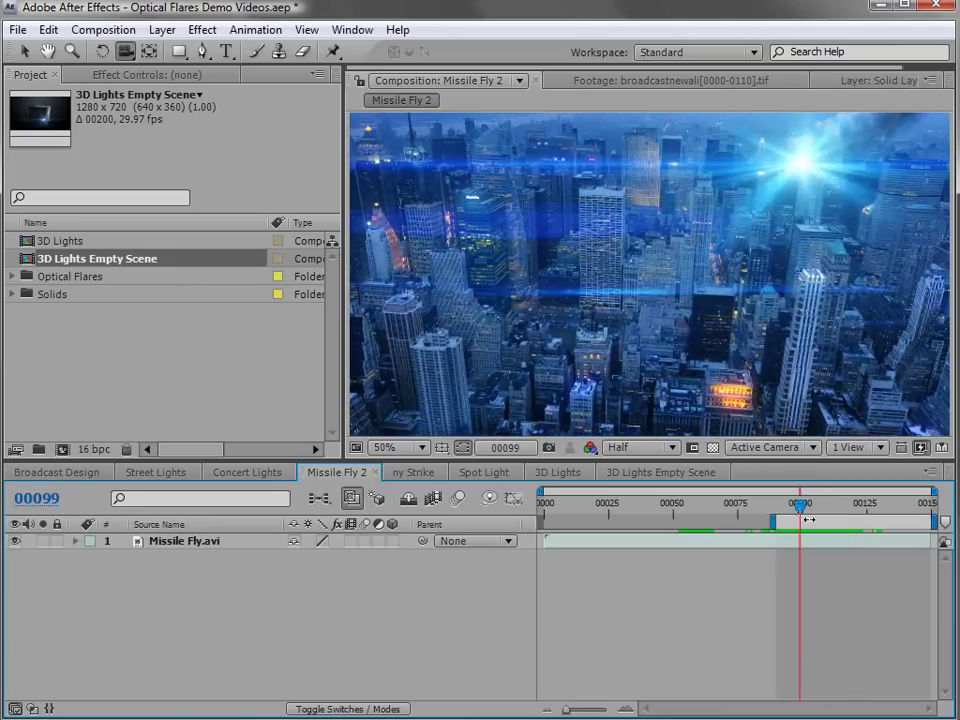
key(v)
drag(800, 507, 857, 540)
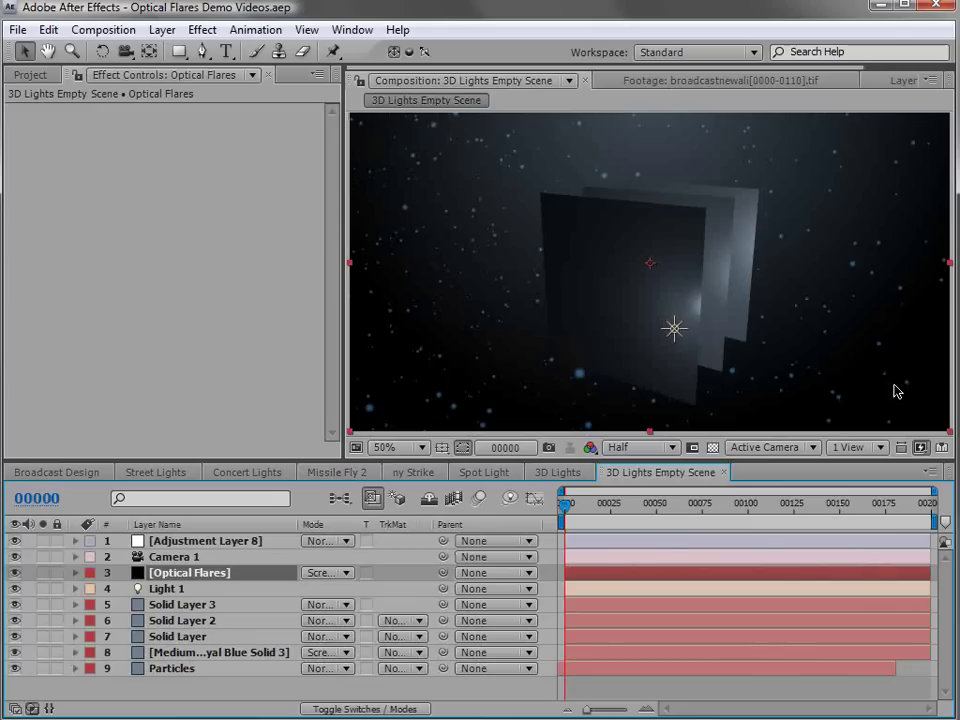
Orbit the empty scene's camera to a new angle on the 3D panels
key(c)
drag(707, 349, 649, 349)
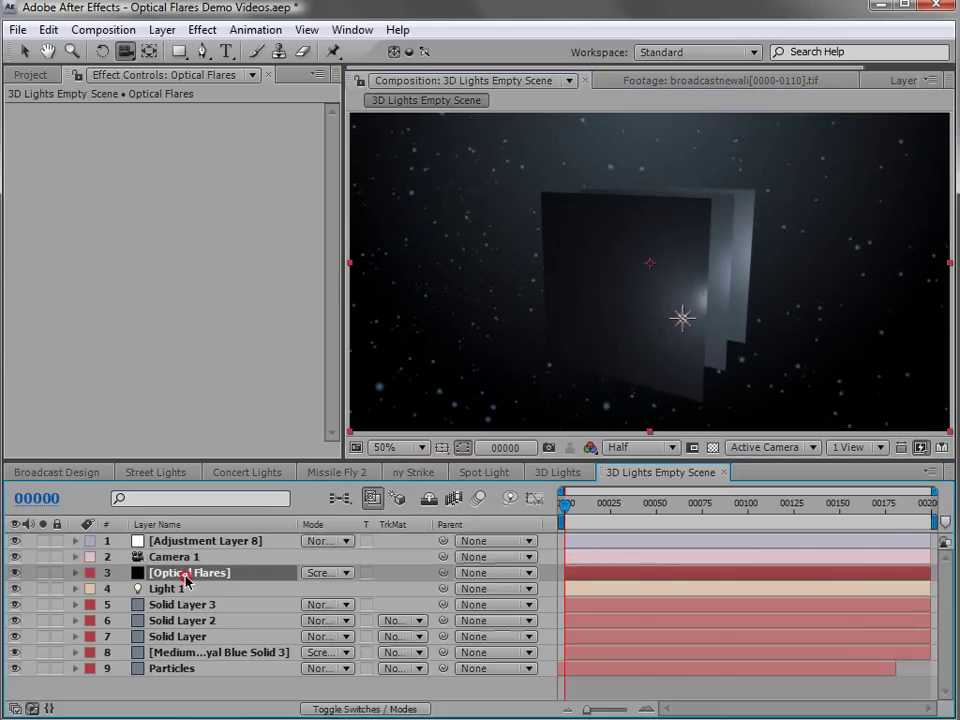
key(v)
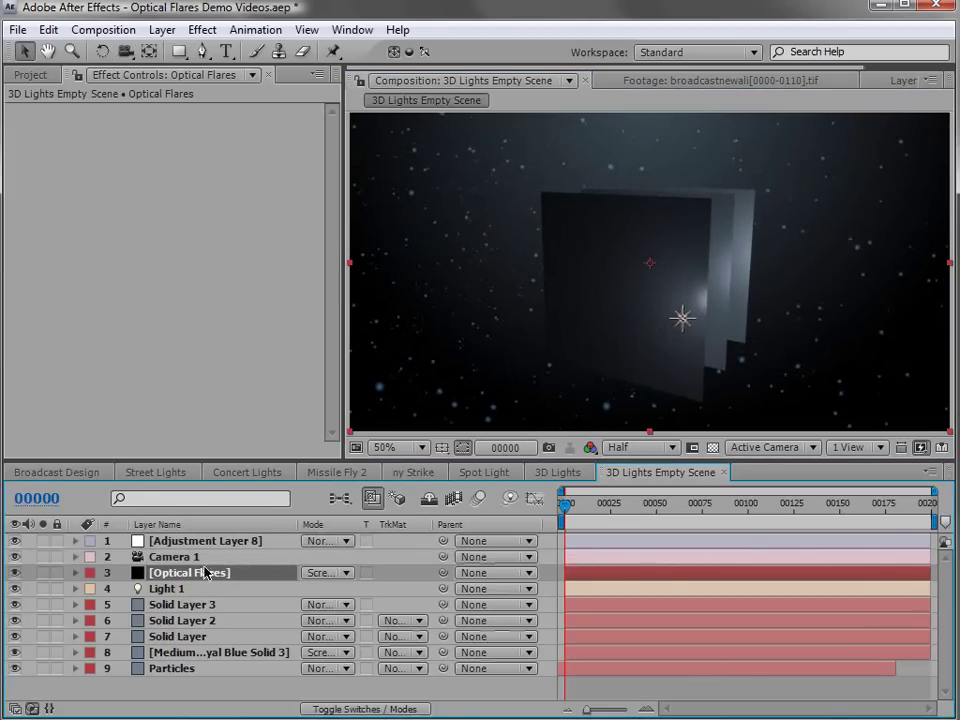
click(200, 30)
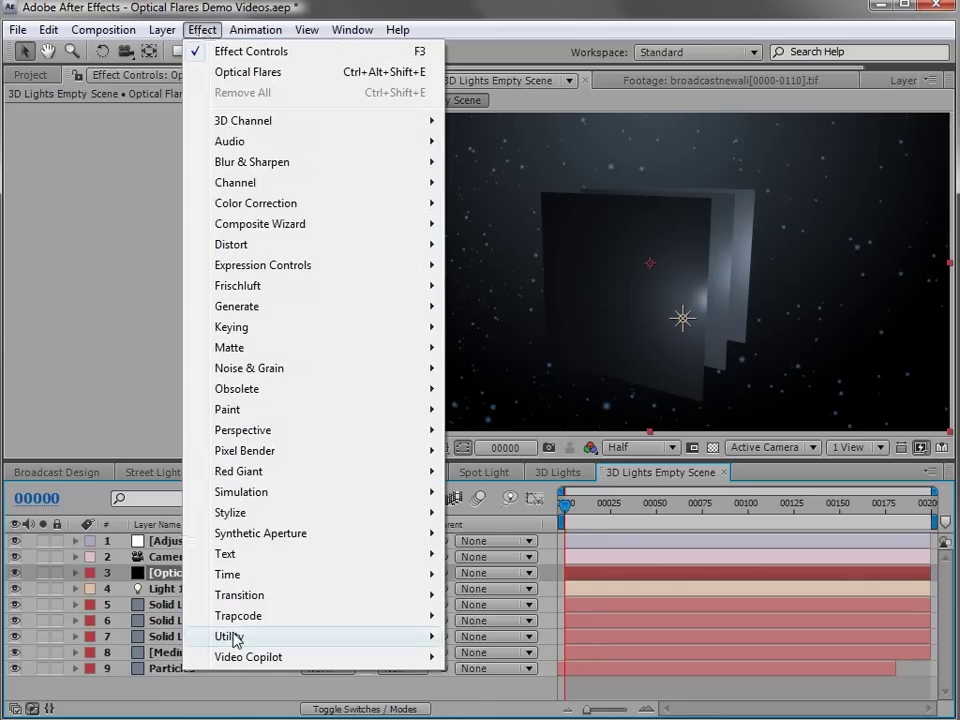
Apply Video Copilot Optical Flares to the selected layer and drag the flare around the comp
mouse_move(240, 658)
click(537, 662)
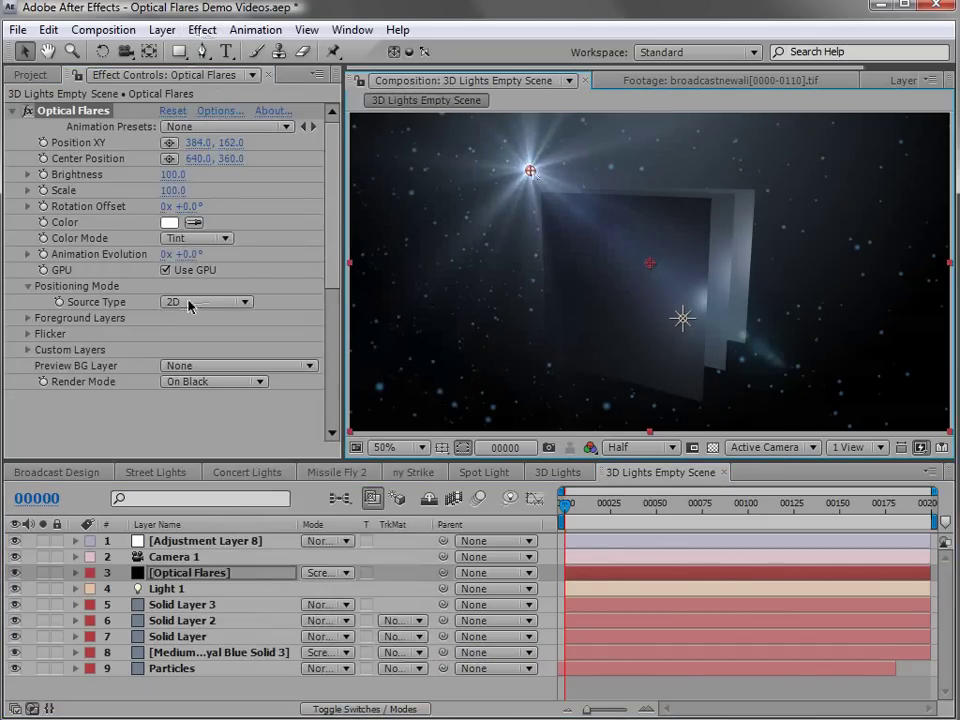
drag(533, 174, 511, 180)
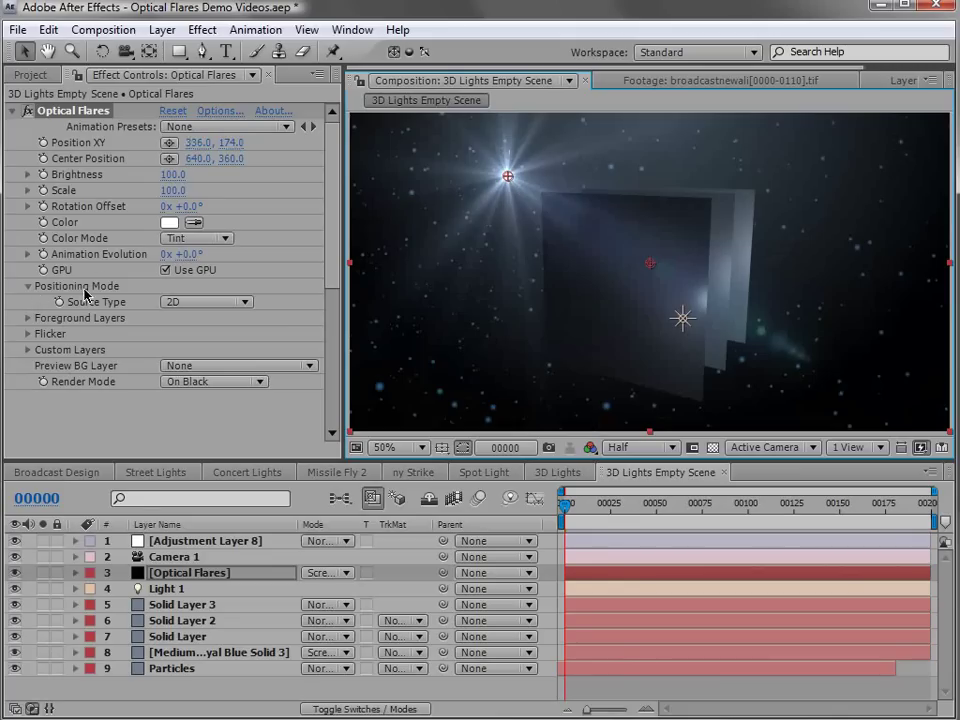
Set the flare's Source Type to Track Lights and move Light 1 toward the upper right
click(195, 302)
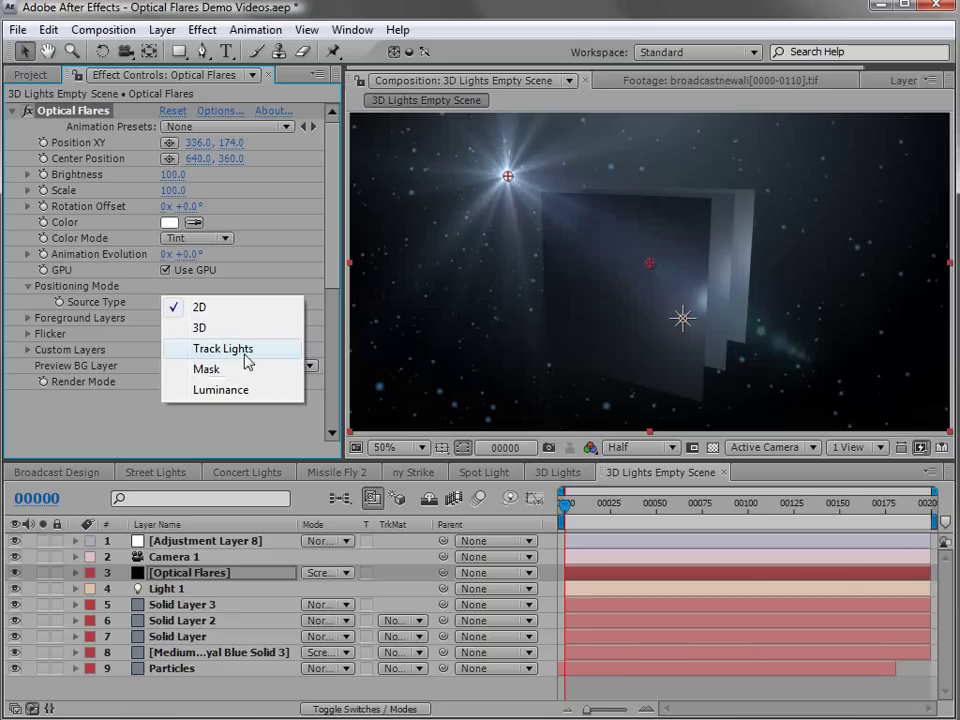
click(208, 350)
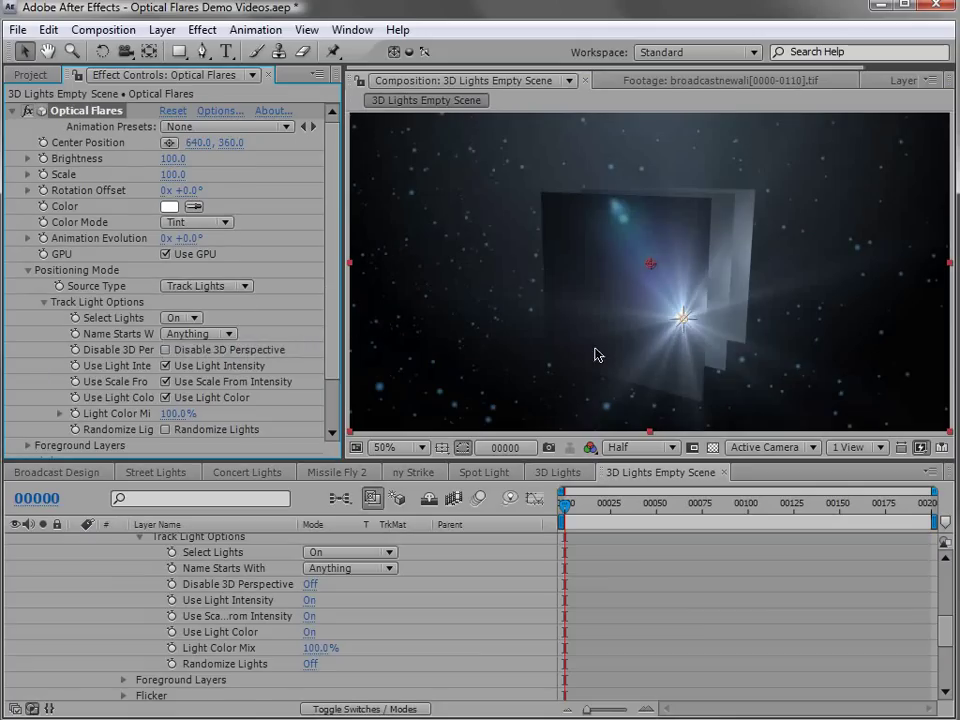
drag(685, 328, 836, 227)
key(c)
drag(596, 399, 624, 307)
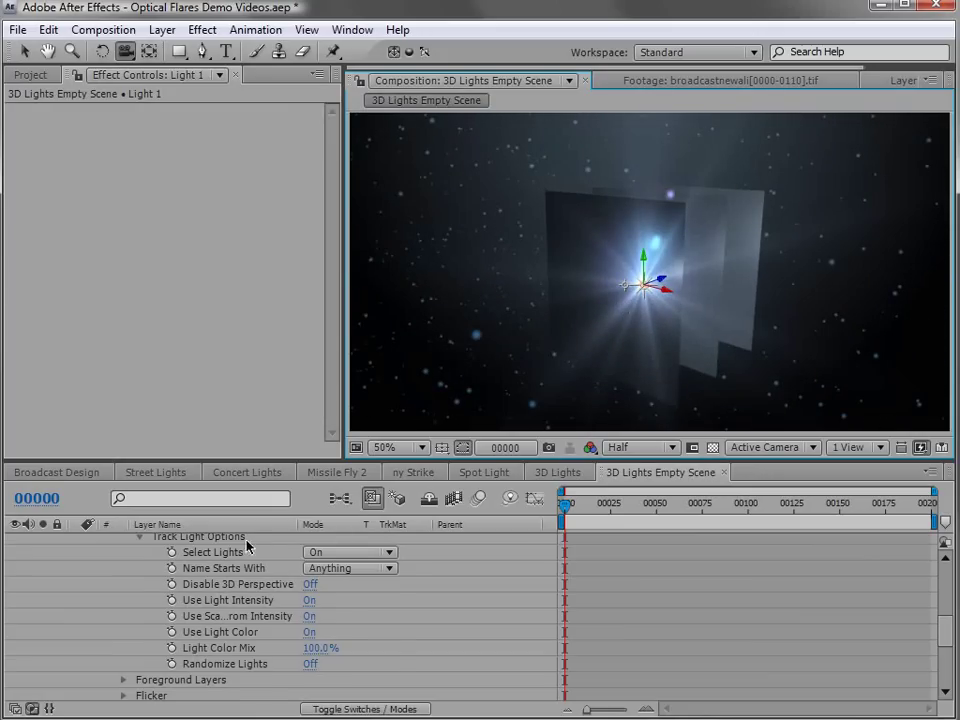
Duplicate Light 1 as Light 2 and place it to the left of the panels
scroll(133, 579, up, 8)
click(75, 578)
click(185, 605)
click(180, 588)
key(ctrl+d)
key(v)
drag(668, 293, 405, 236)
key(c)
drag(510, 328, 598, 321)
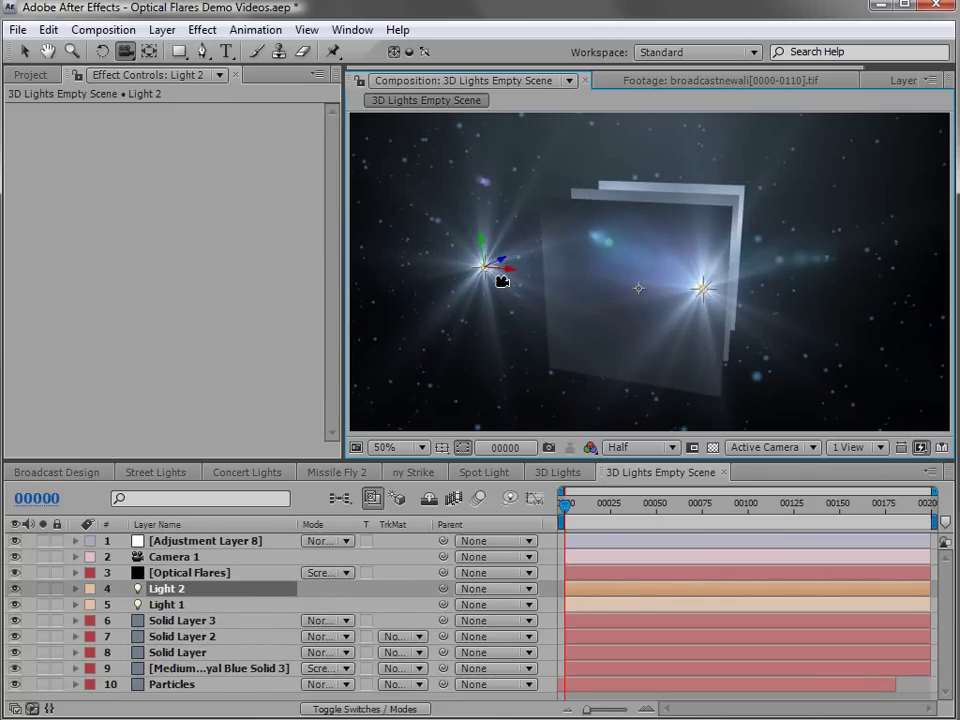
key(v)
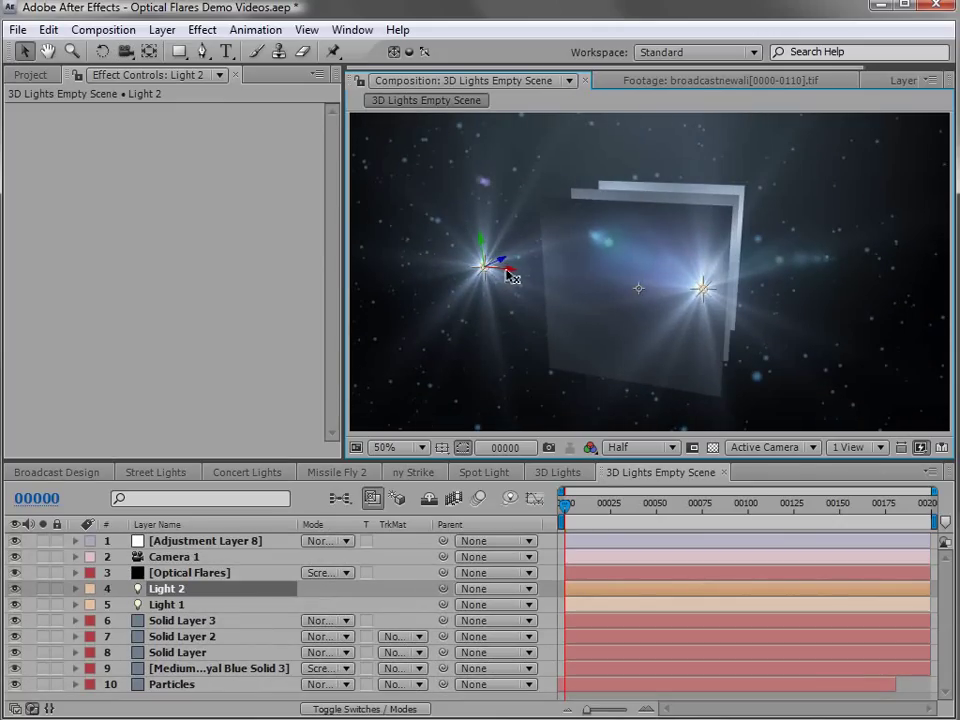
drag(508, 270, 517, 272)
Tint Light 2 soft pink (F480DA) so its flare glows magenta
click(175, 590)
key(a)
key(a)
click(316, 638)
drag(598, 514, 602, 484)
drag(400, 468, 443, 461)
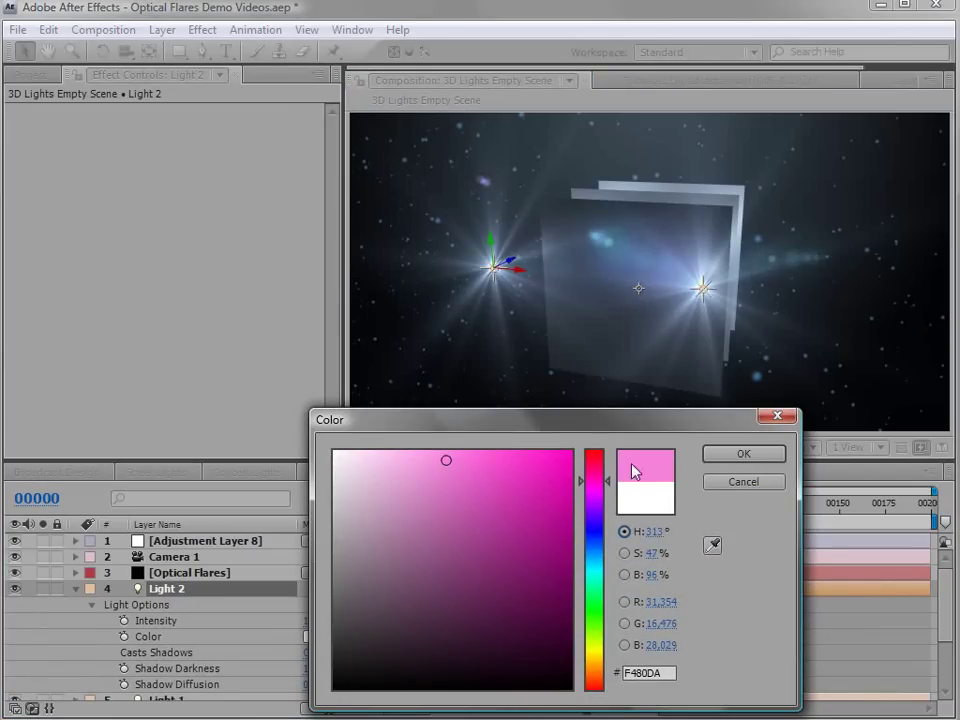
click(744, 453)
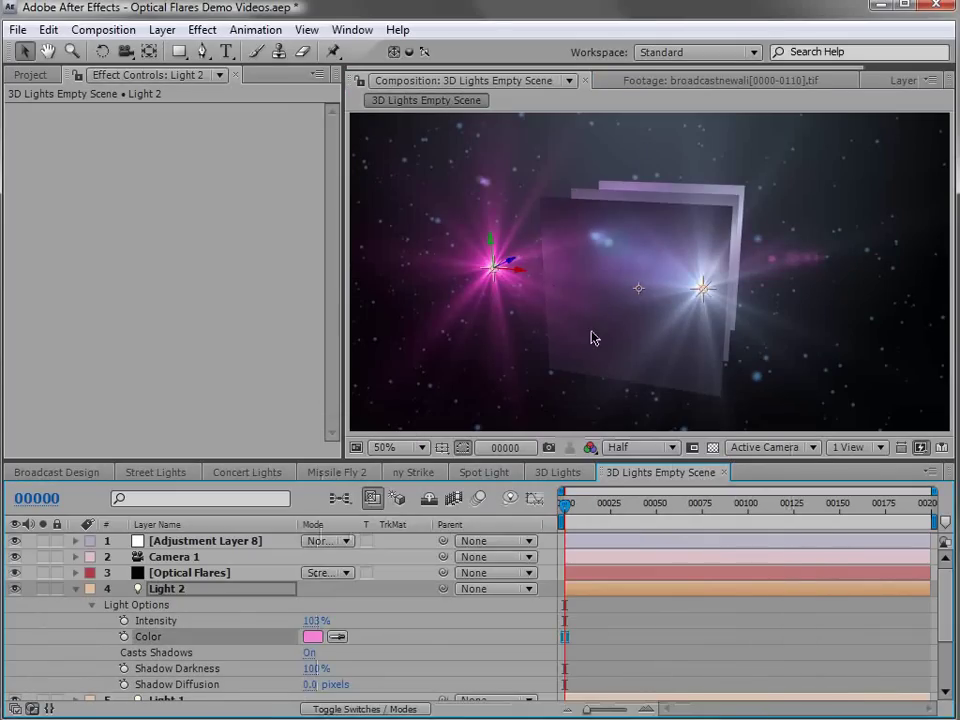
key(c)
drag(660, 336, 522, 367)
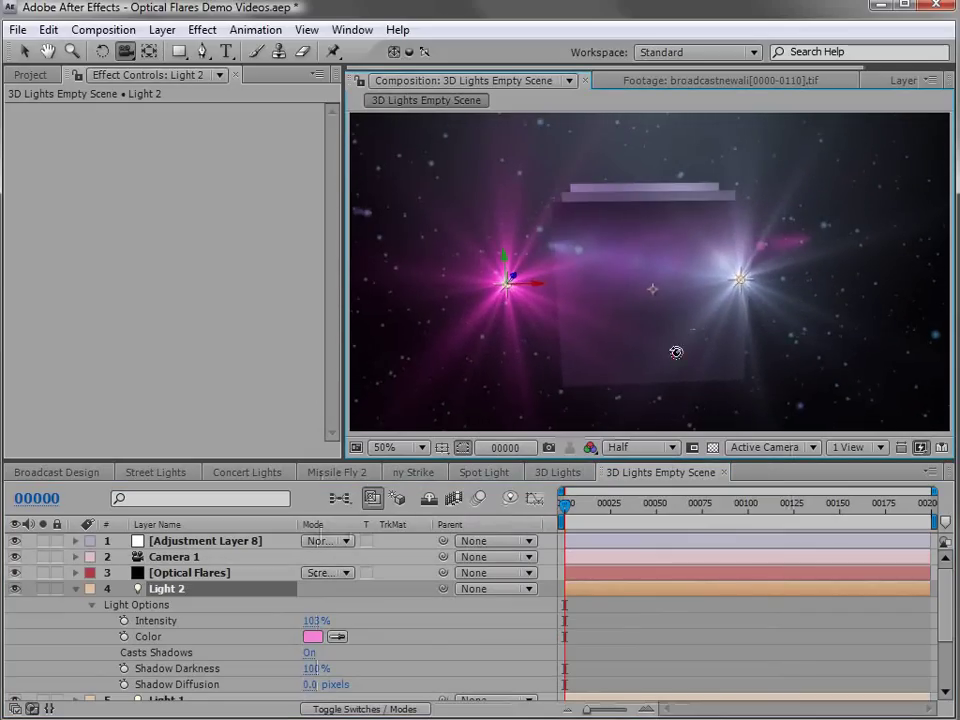
drag(666, 356, 634, 367)
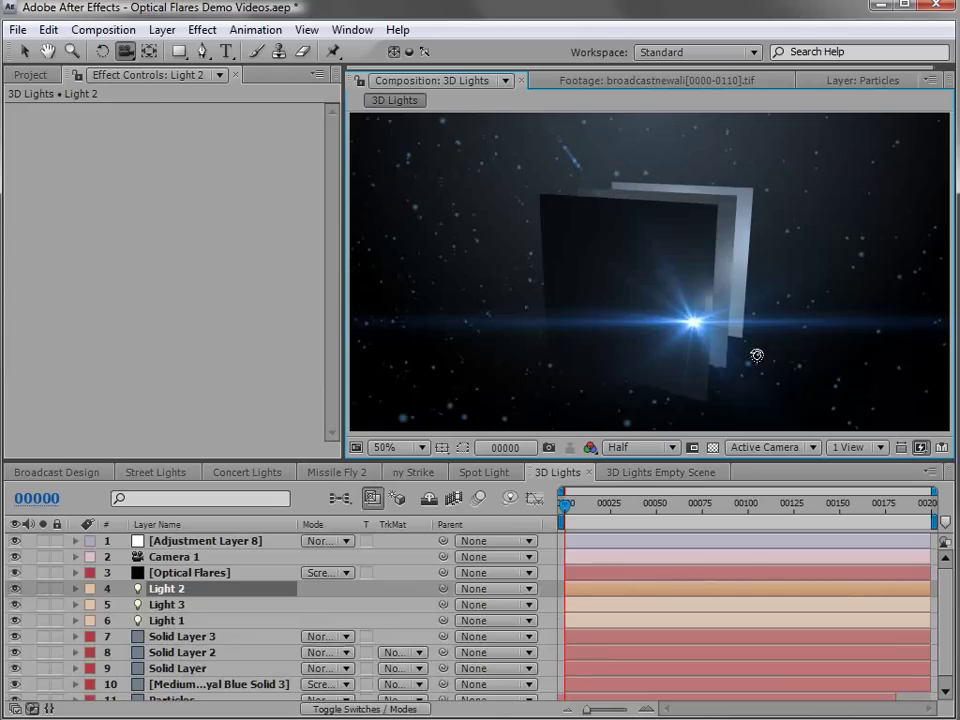
Check the three lights from the Top view, nudge Light 1 down-left, and return to Active Camera
mouse_move(752, 356)
mouse_down()
mouse_move(684, 345)
mouse_move(621, 349)
mouse_move(602, 362)
mouse_move(484, 356)
mouse_move(589, 349)
mouse_move(696, 360)
mouse_move(740, 351)
mouse_move(756, 358)
mouse_move(744, 372)
mouse_move(725, 363)
mouse_move(748, 351)
mouse_up()
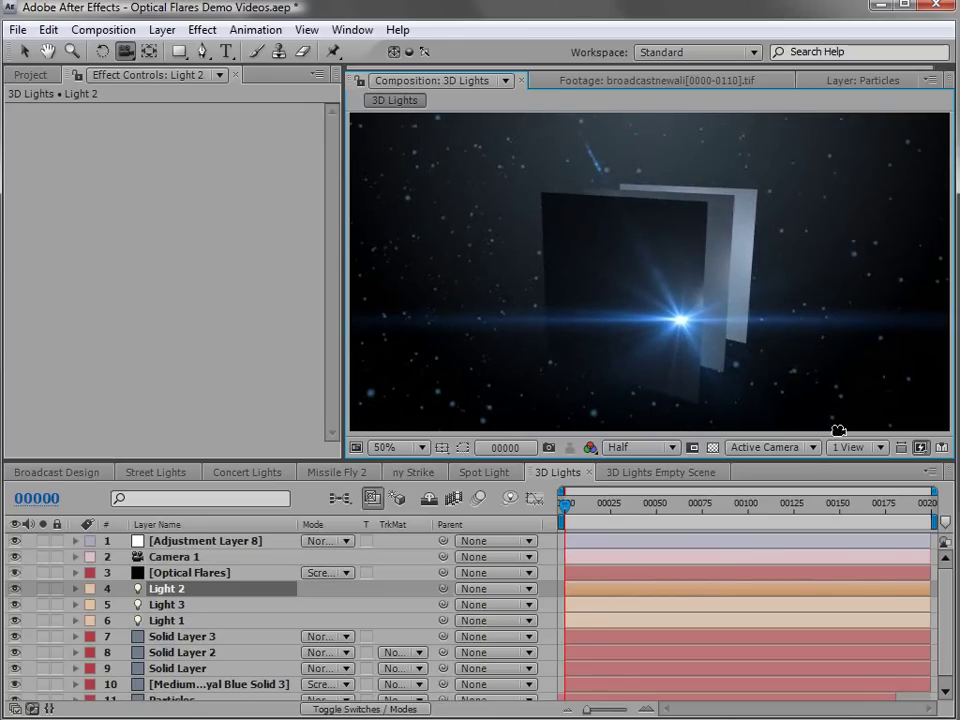
click(768, 448)
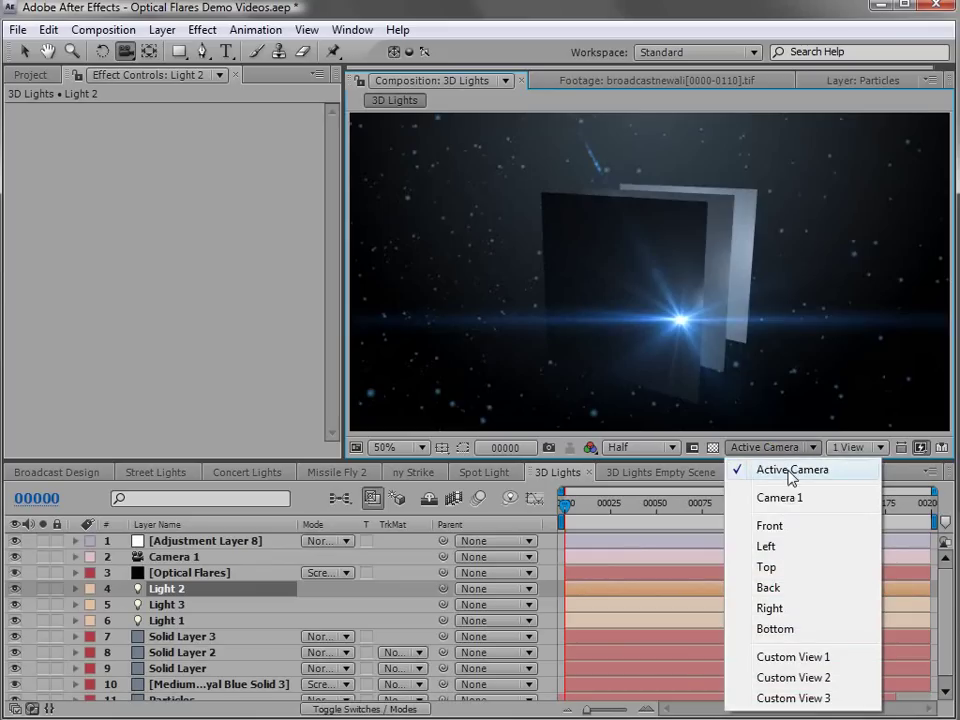
click(768, 567)
key(ctrl+shift+h)
key(v)
drag(757, 336, 744, 356)
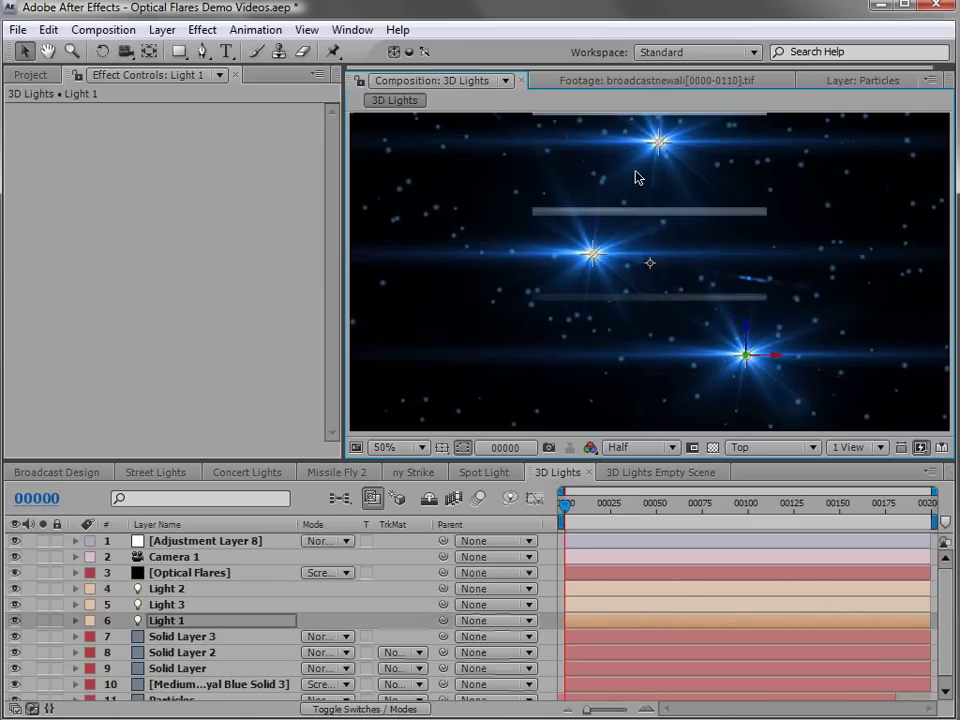
click(765, 447)
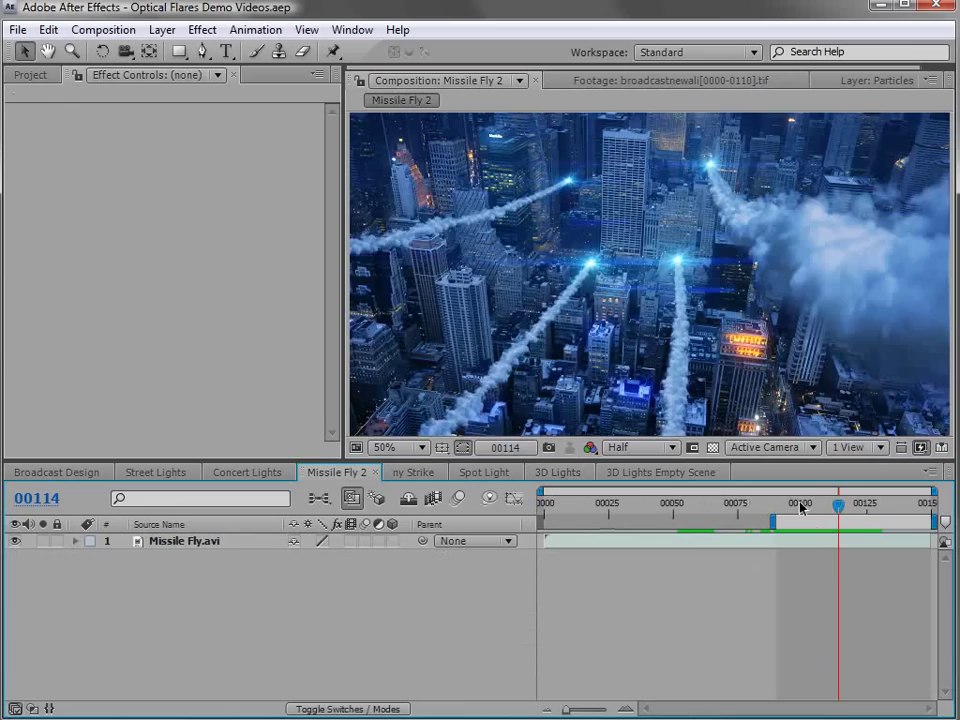
Switch from the missile shot to the ny Strike composition and preview up to frame 00095
drag(800, 505, 825, 518)
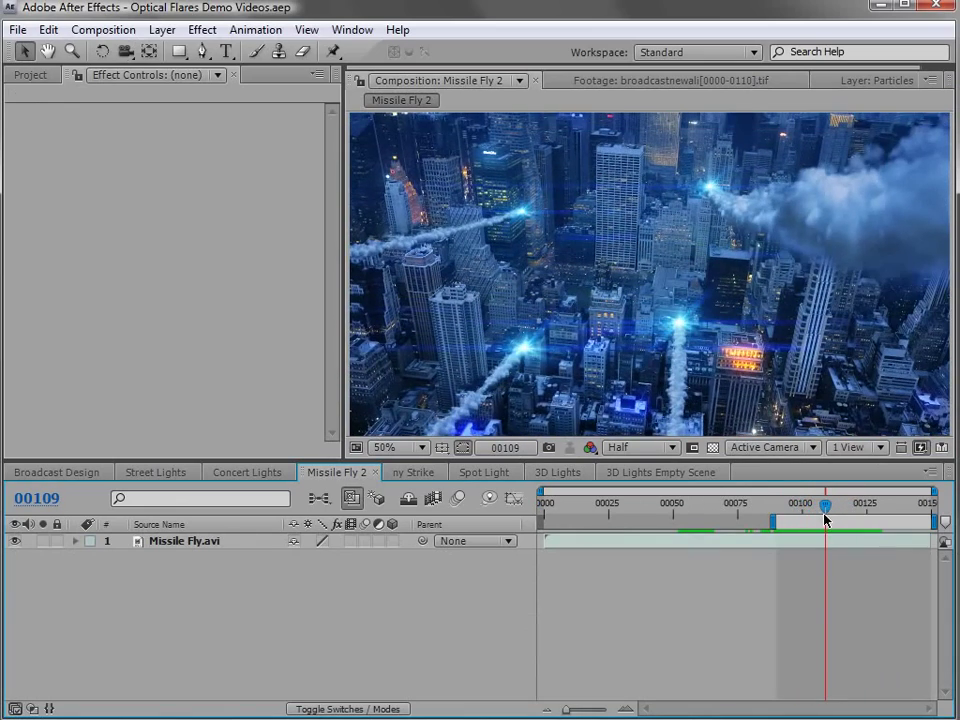
click(418, 472)
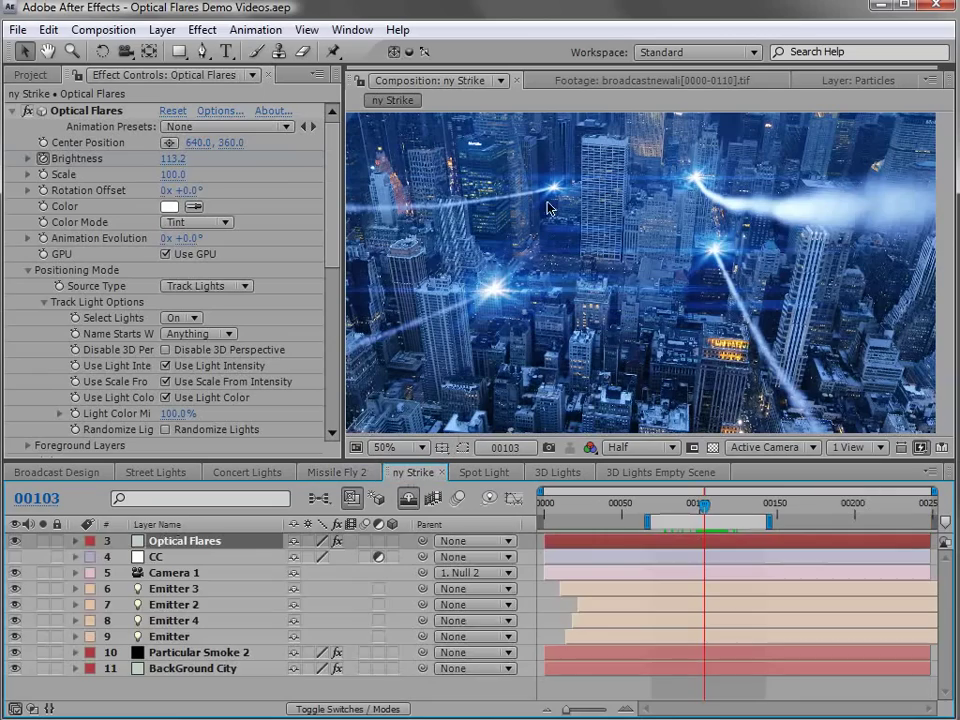
drag(657, 505, 709, 511)
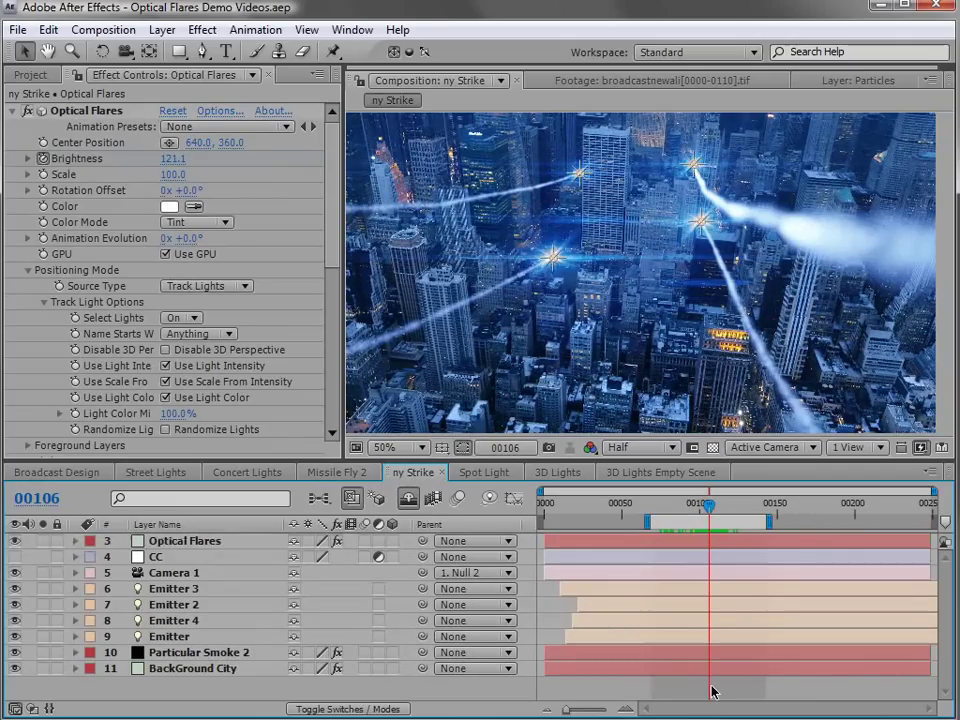
Change Emitter 2's light colour to green
click(700, 221)
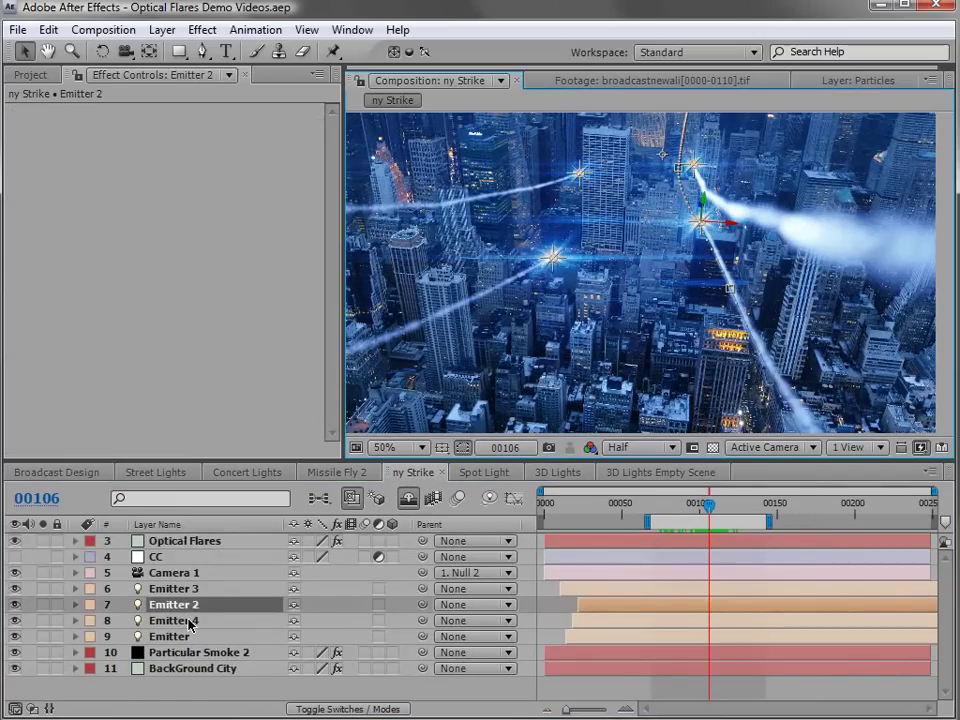
key(a)
key(a)
scroll(190, 623, down, 3)
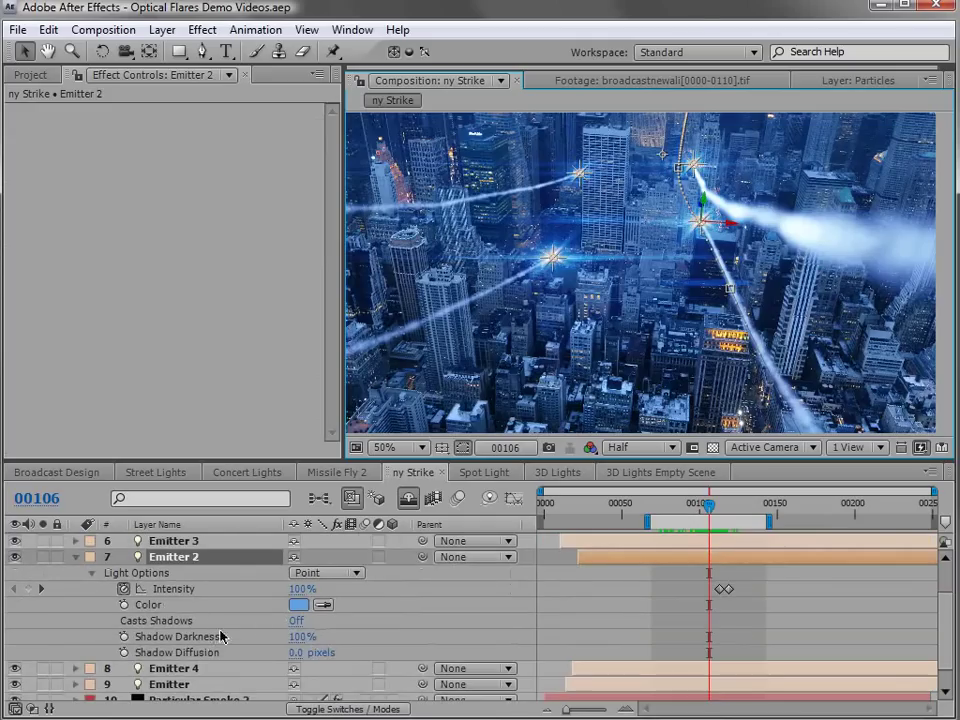
click(298, 604)
click(594, 580)
drag(594, 585, 594, 594)
click(712, 454)
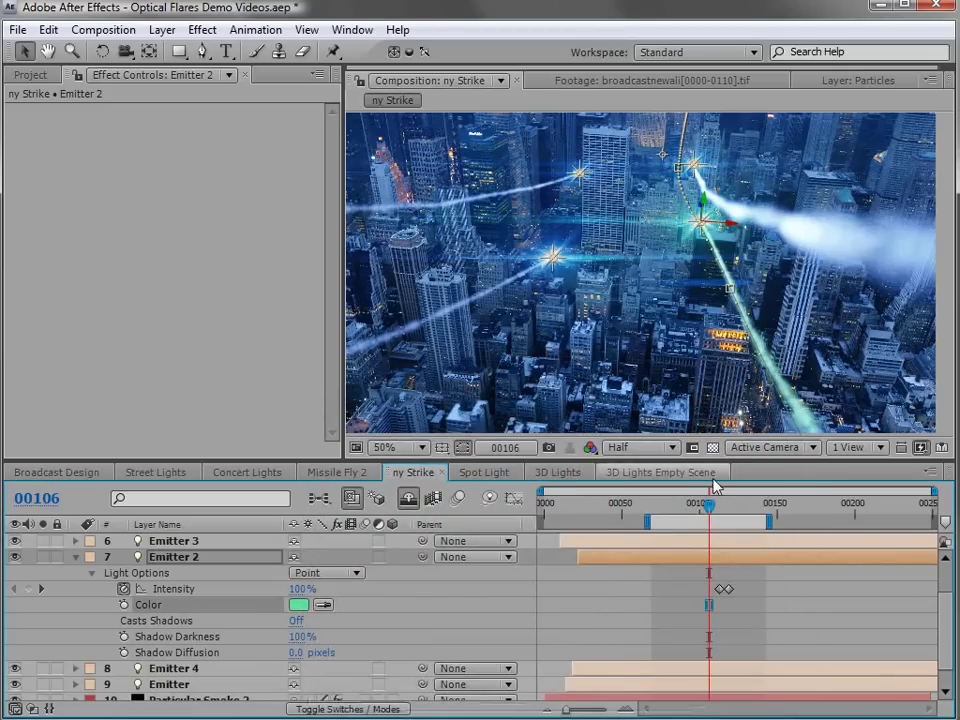
click(638, 578)
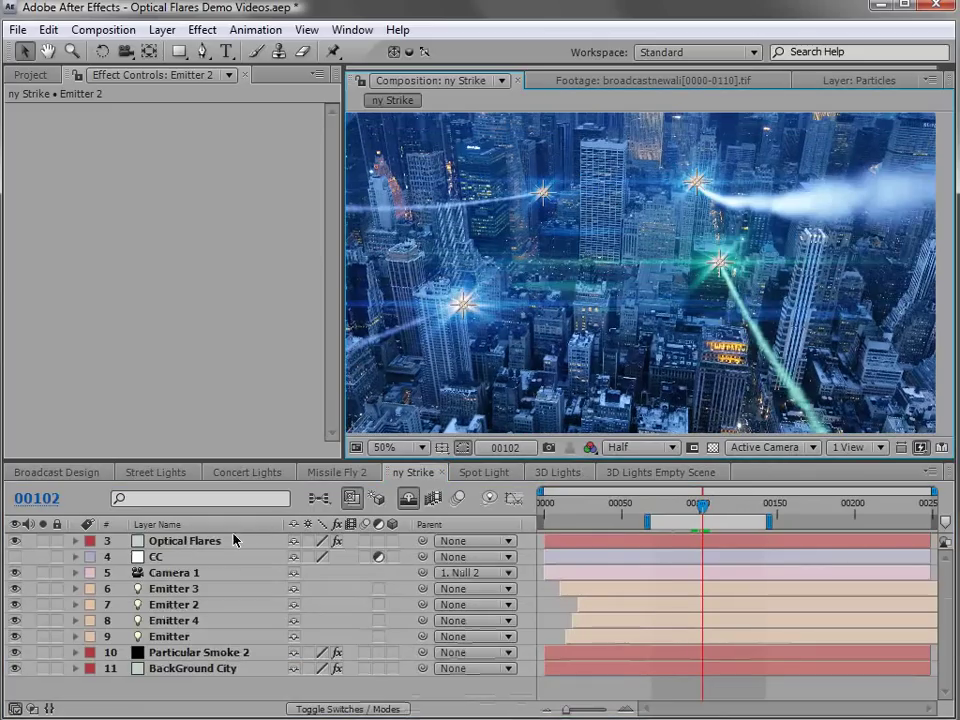
Confirm the Optical Flares layer's Source Type stays Track Lights
click(186, 540)
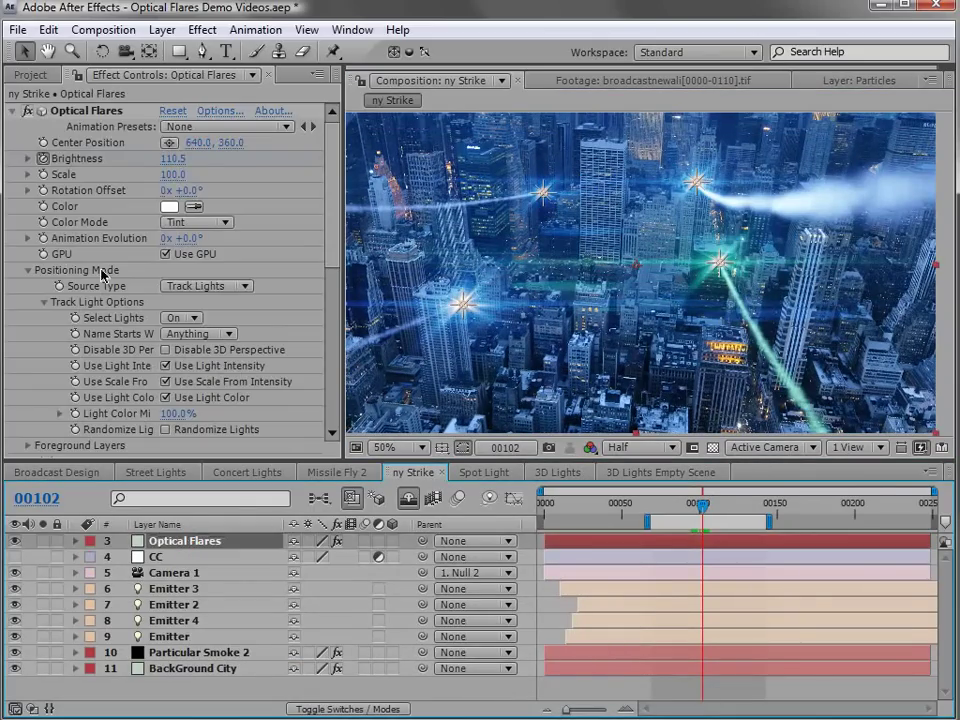
click(226, 290)
click(238, 291)
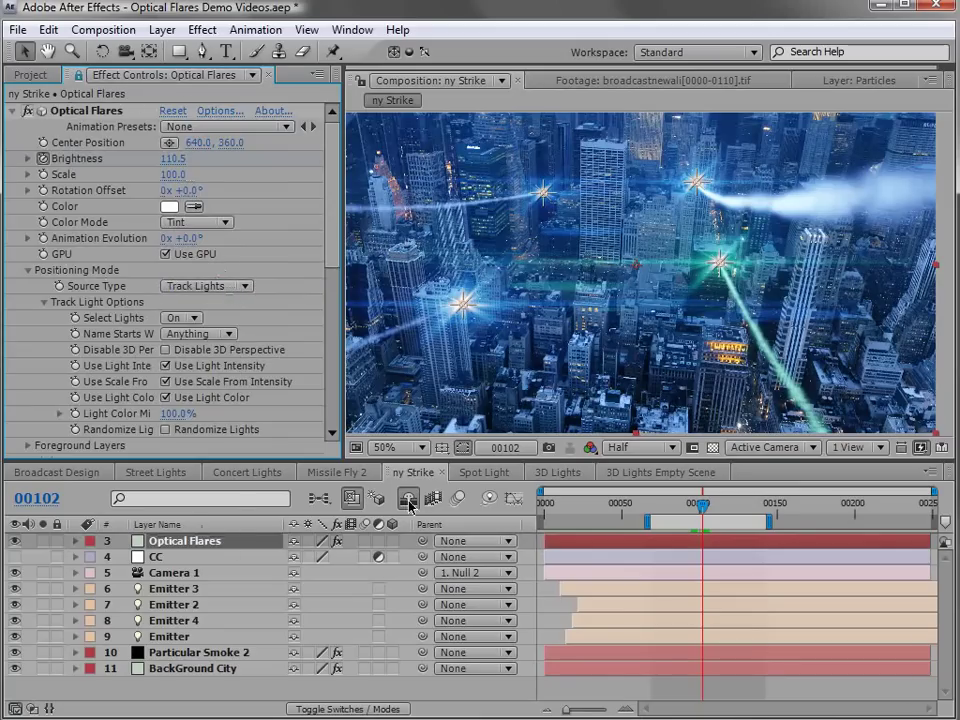
Raise Emitter 2's Intensity from 100% to 131%
click(726, 277)
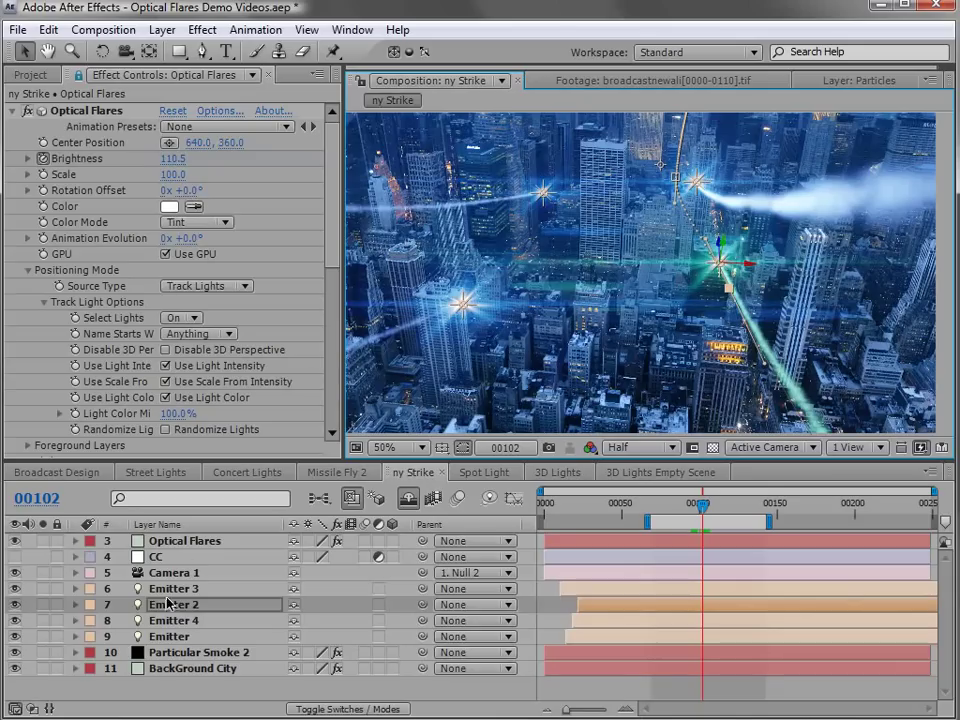
key(t)
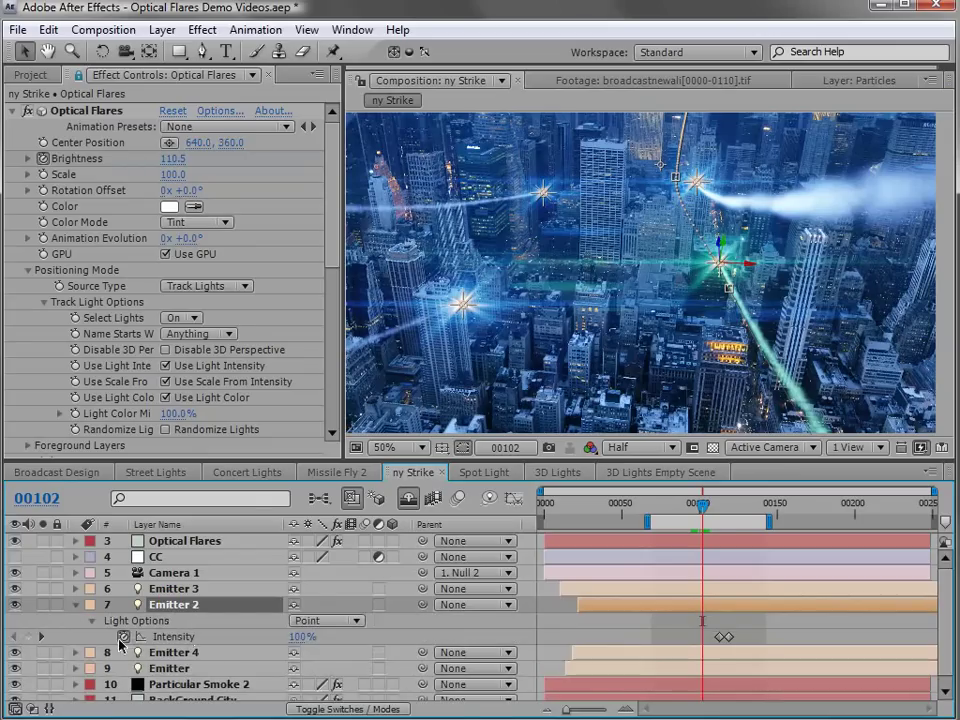
drag(300, 636, 362, 614)
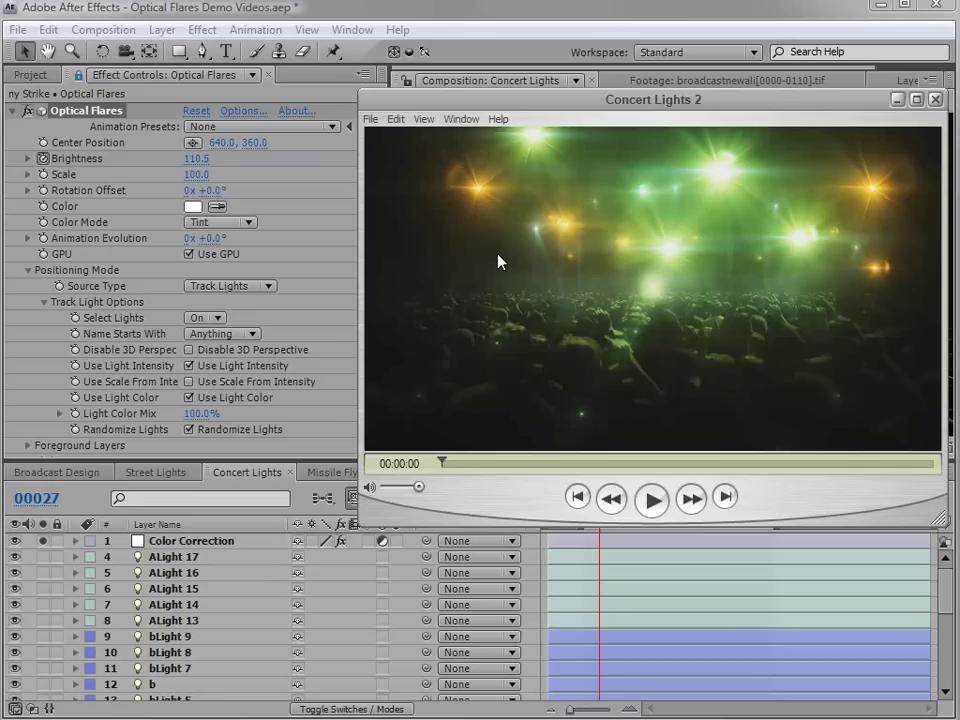
Advance the Concert Lights 2 reference clip, orbit to a new camera angle, and show every light's marker
mouse_move(442, 463)
mouse_down()
mouse_move(718, 470)
mouse_move(568, 464)
mouse_up()
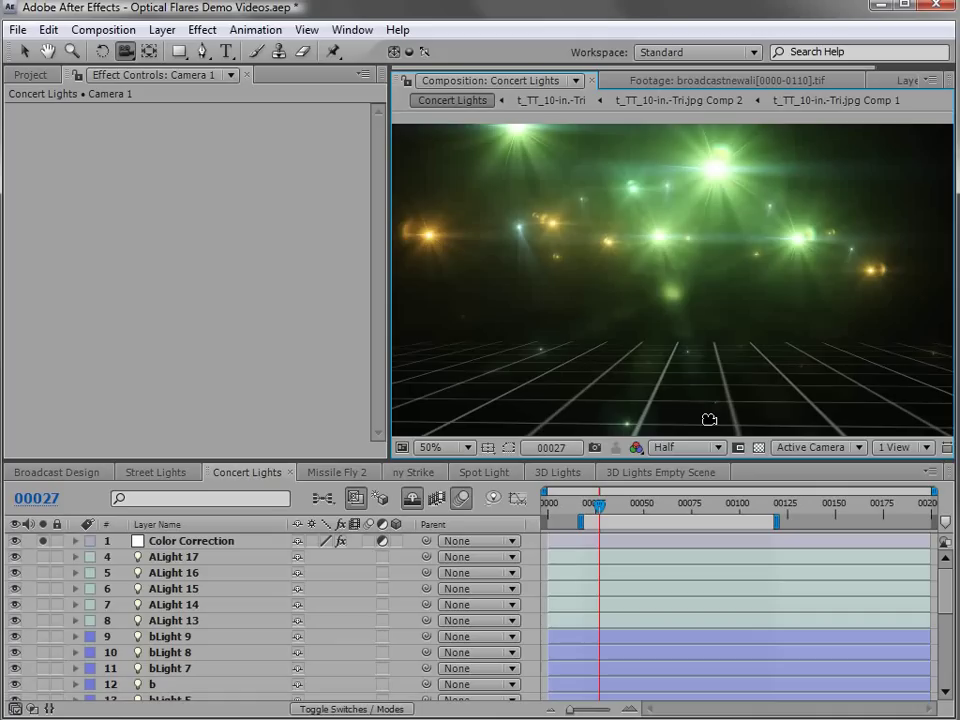
key(ctrl+shift+h)
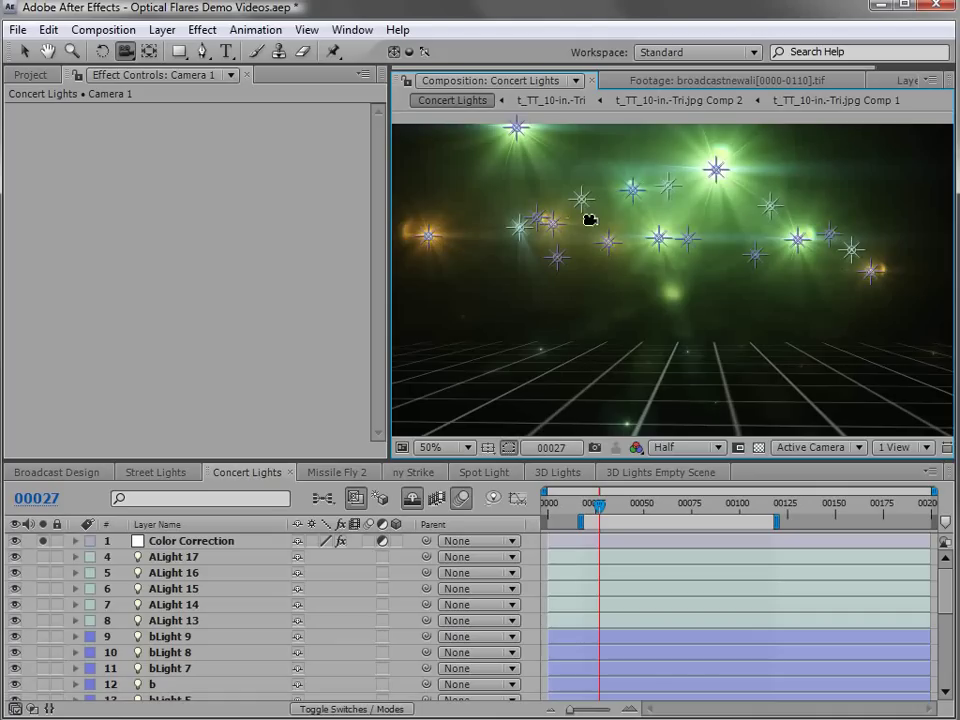
key(ctrl+shift+h)
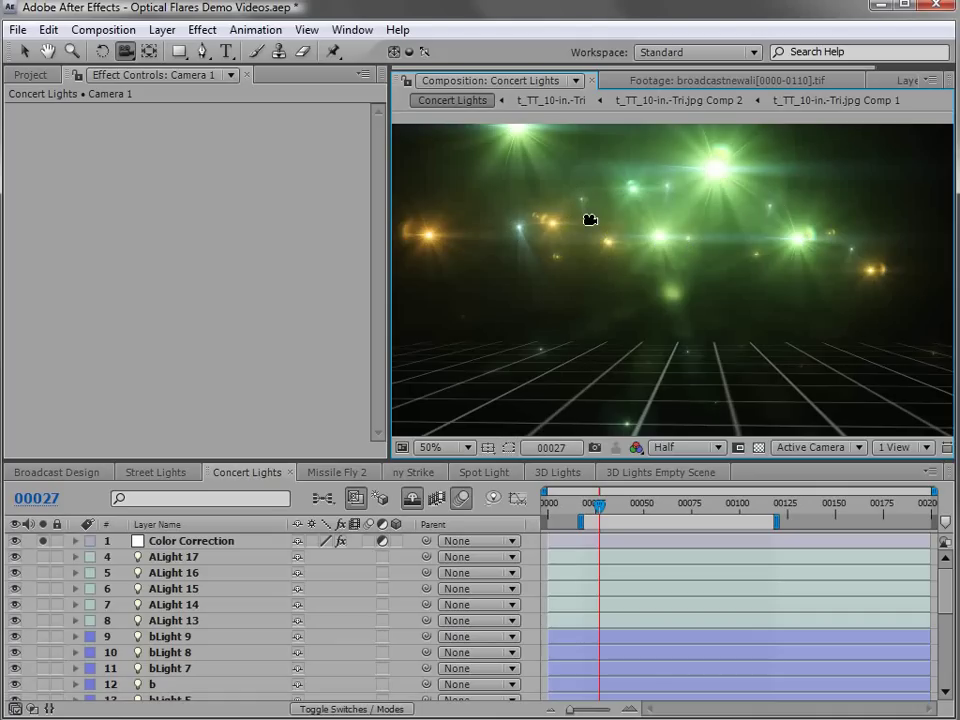
mouse_move(814, 253)
mouse_down()
mouse_move(766, 282)
mouse_move(679, 296)
mouse_move(516, 287)
mouse_move(823, 276)
mouse_move(797, 257)
mouse_move(812, 258)
mouse_up()
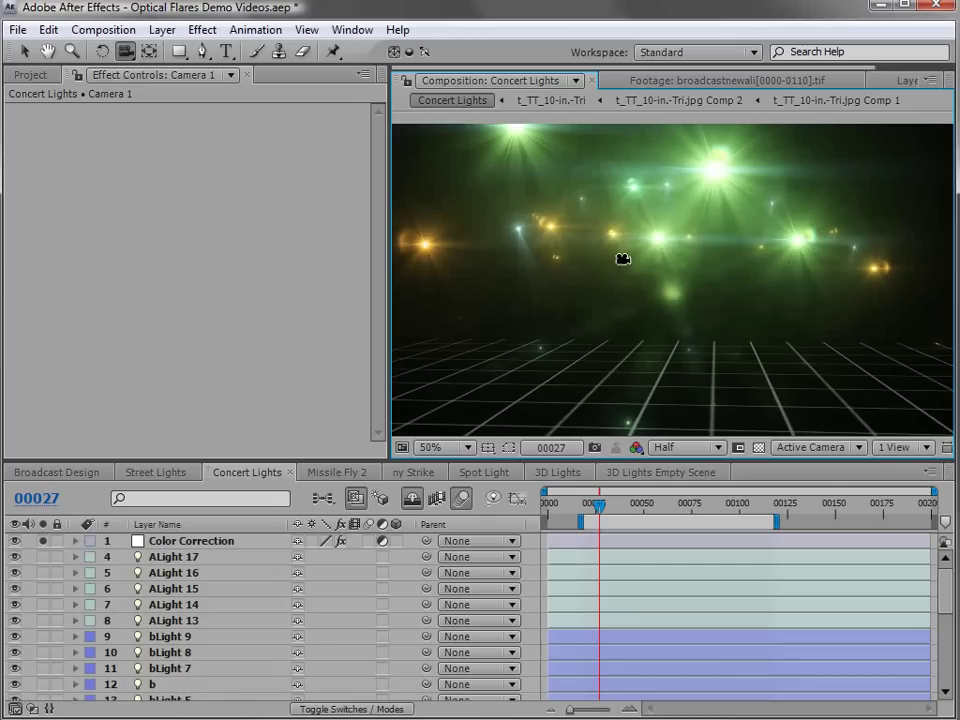
scroll(707, 285, up, 2)
key(v)
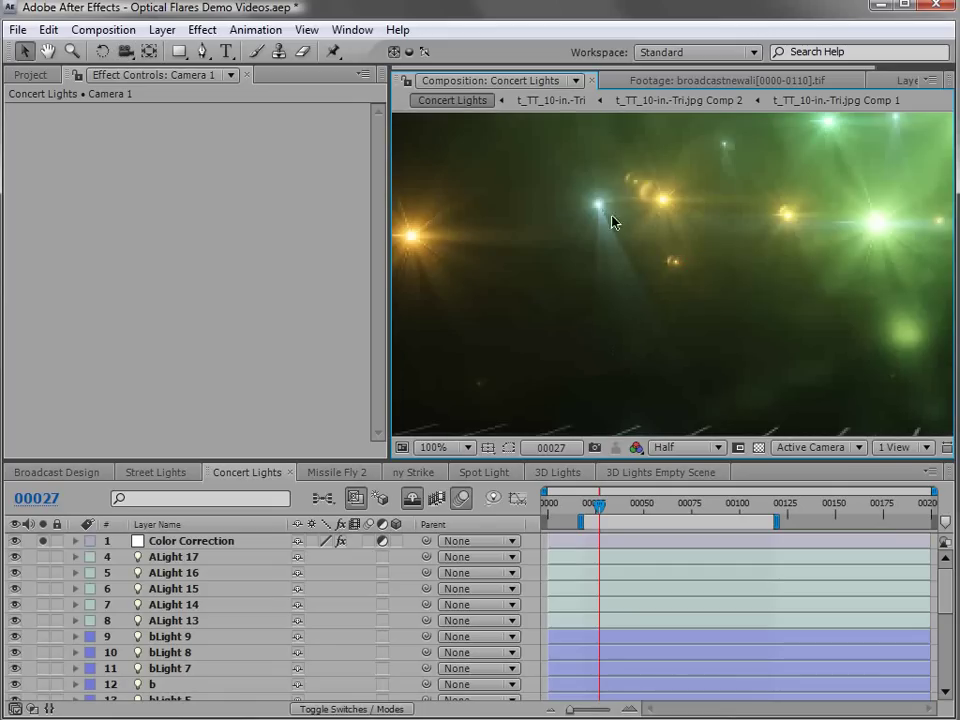
scroll(660, 297, down, 2)
drag(634, 285, 681, 231)
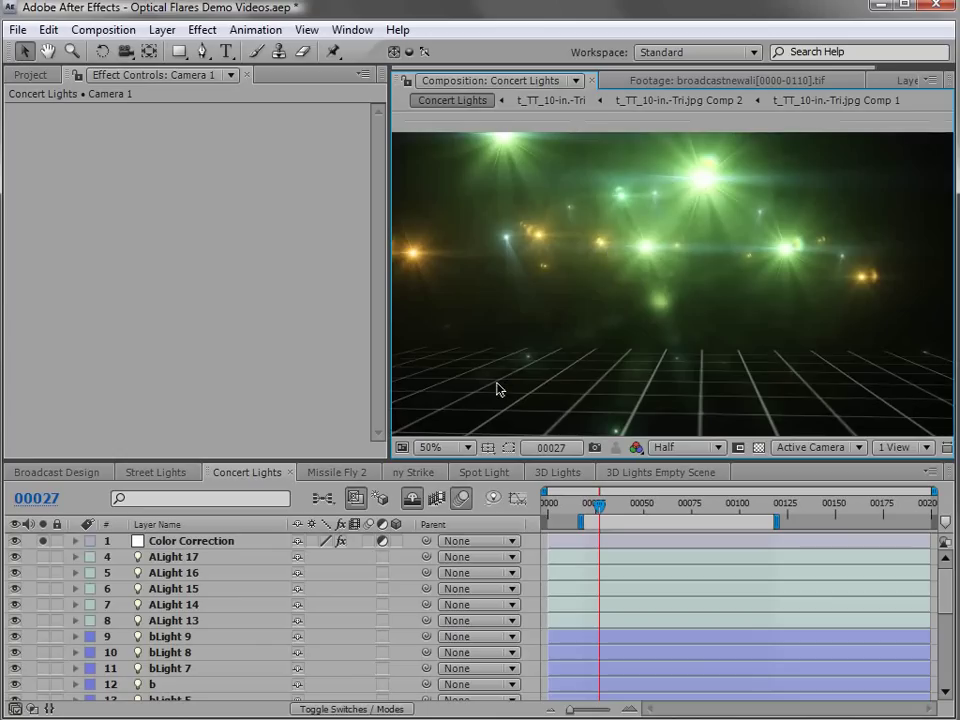
key(ctrl+shift+h)
Inspect the ALight and bLight layers and the two Optical Flares layers in the timeline
click(172, 557)
click(163, 573)
click(167, 636)
click(161, 652)
click(160, 669)
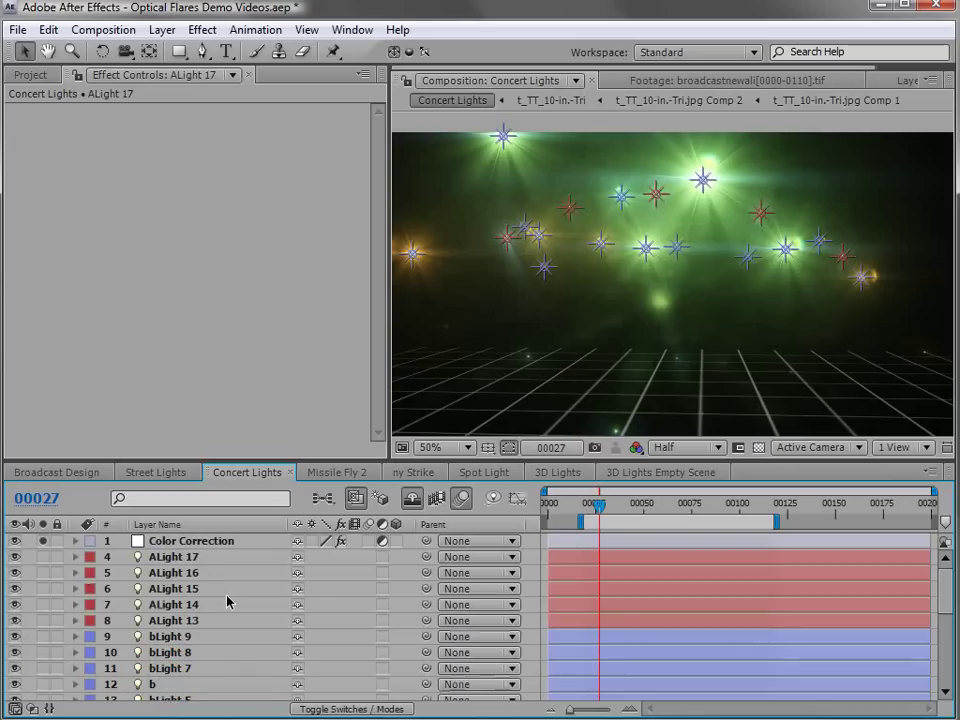
scroll(228, 601, down, 4)
scroll(228, 601, down, 3)
click(222, 612)
click(165, 627)
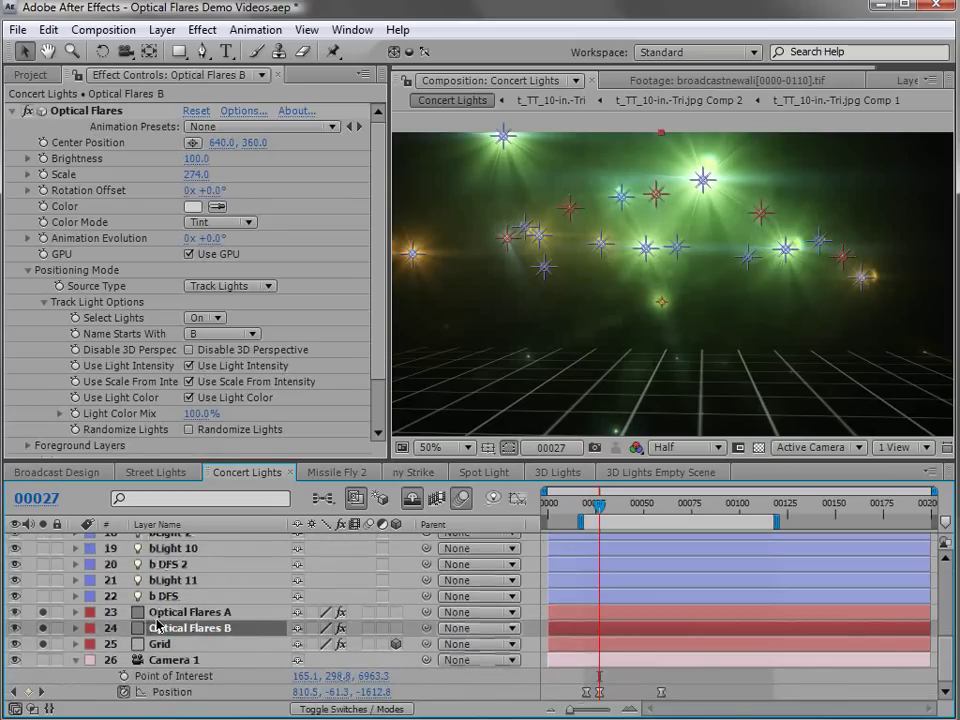
Isolate Optical Flares A and enlarge its flares to scale 422
click(182, 613)
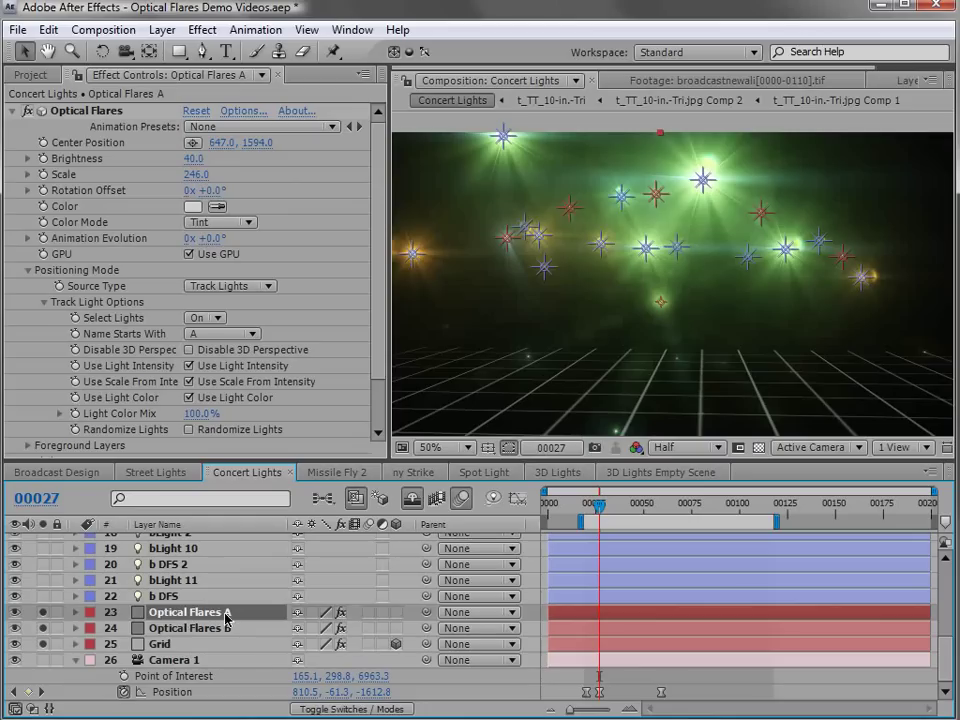
click(135, 629)
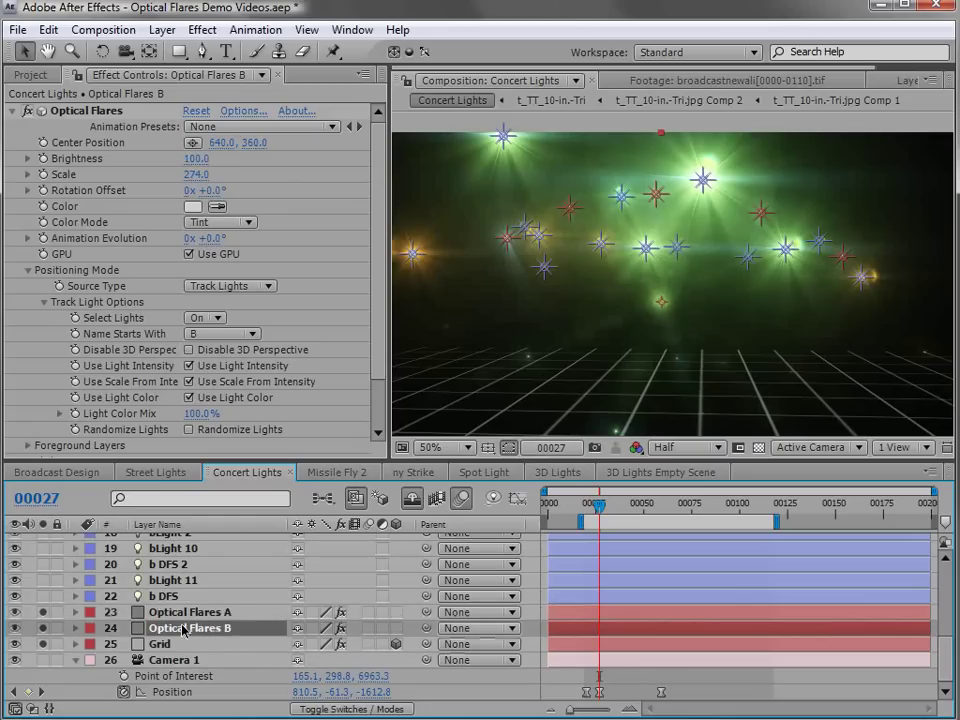
click(196, 614)
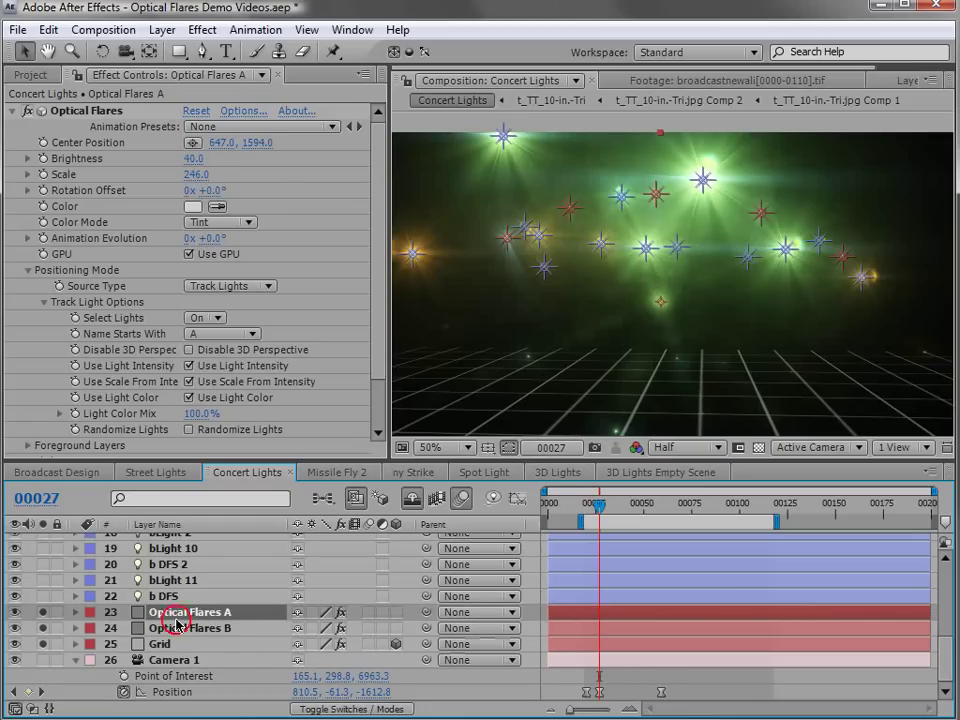
click(43, 628)
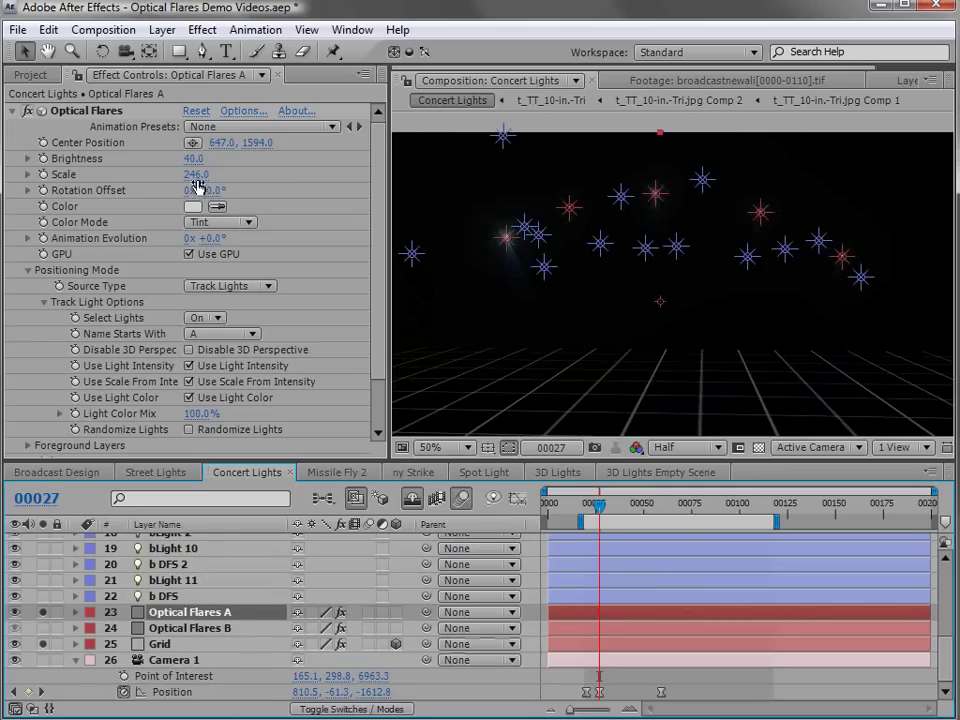
mouse_move(197, 174)
mouse_down()
mouse_move(345, 175)
mouse_move(200, 158)
mouse_up()
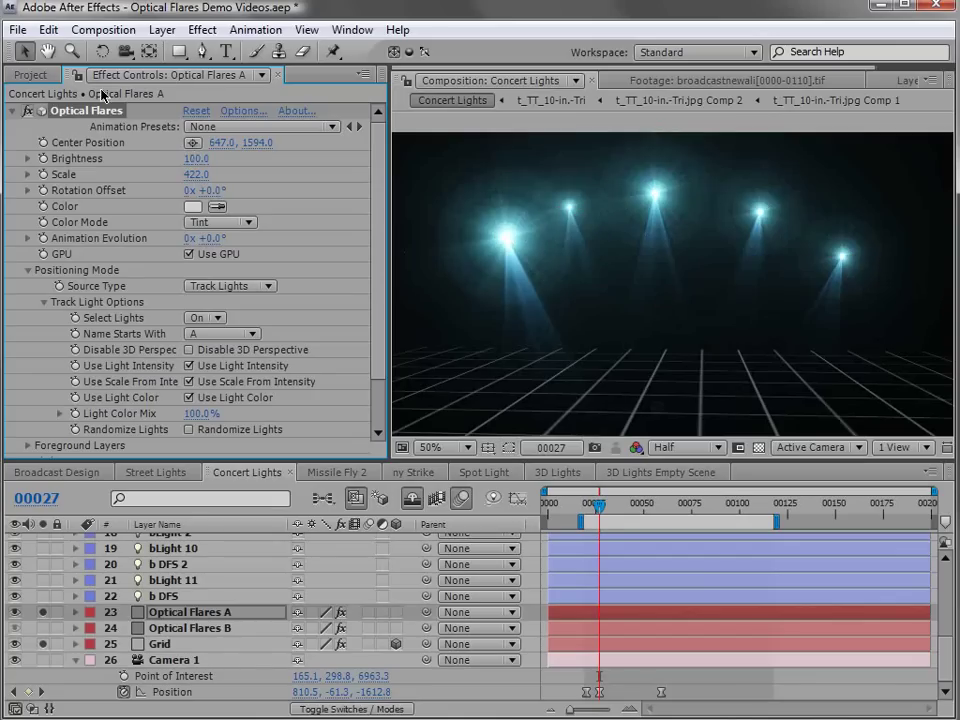
Confirm Optical Flares A uses Track Lights limited to lights whose names start with A
click(223, 285)
click(253, 288)
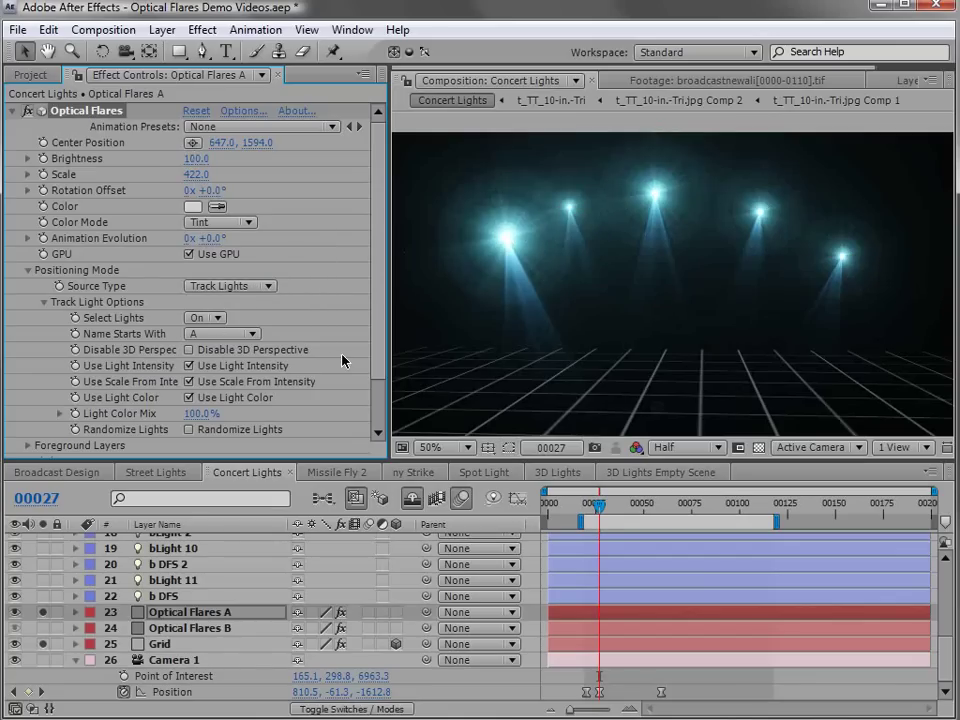
click(212, 333)
click(247, 340)
click(243, 335)
click(236, 333)
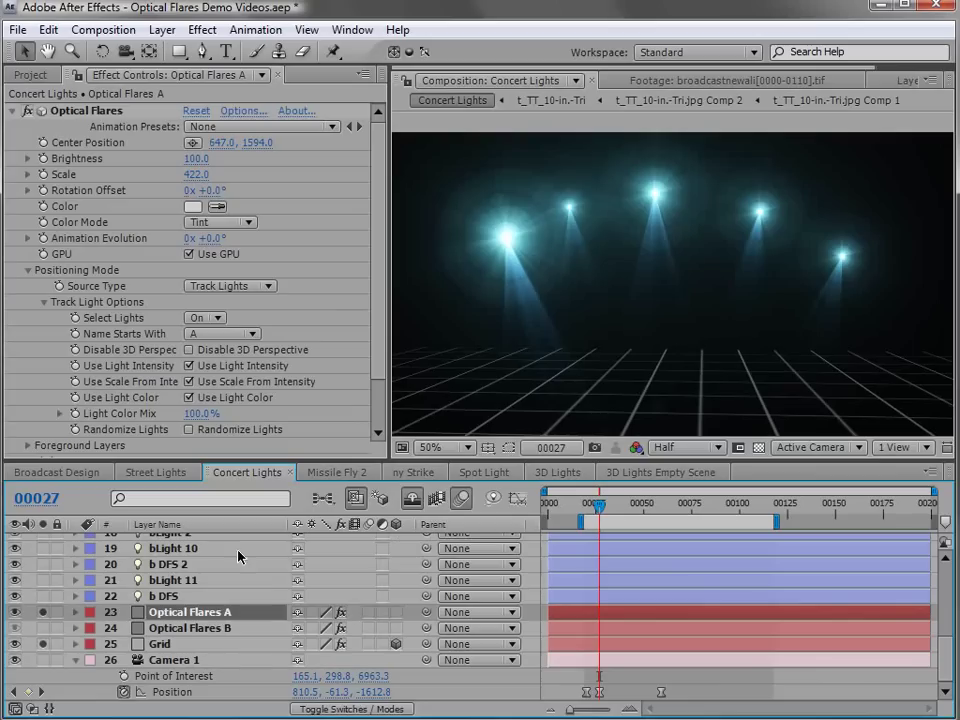
Solo Optical Flares B instead and confirm it tracks lights whose names start with B
click(198, 629)
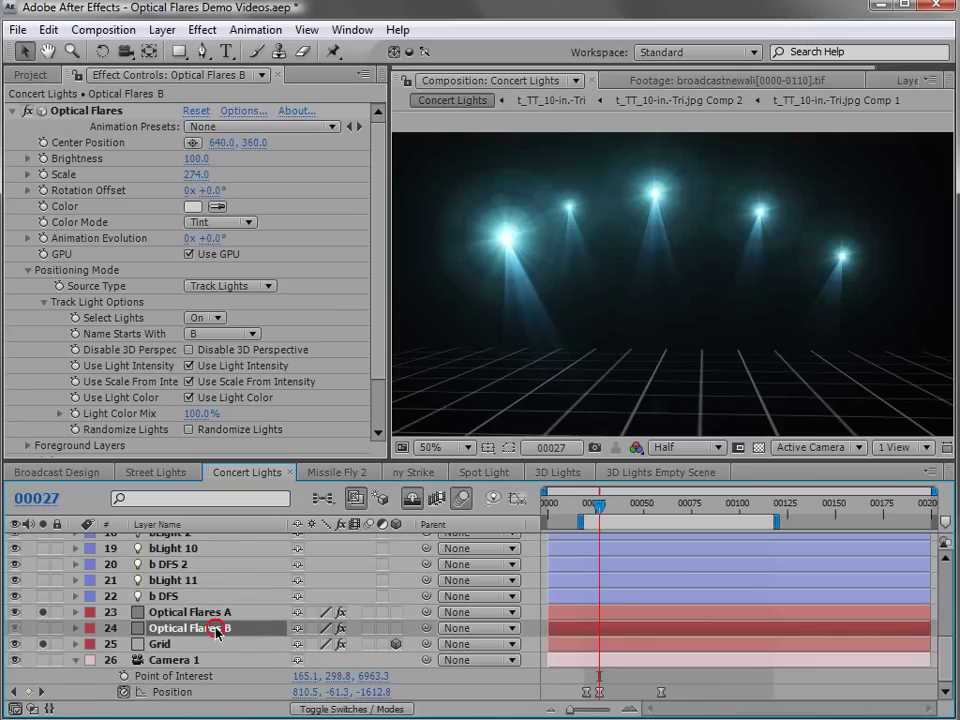
click(43, 628)
click(43, 612)
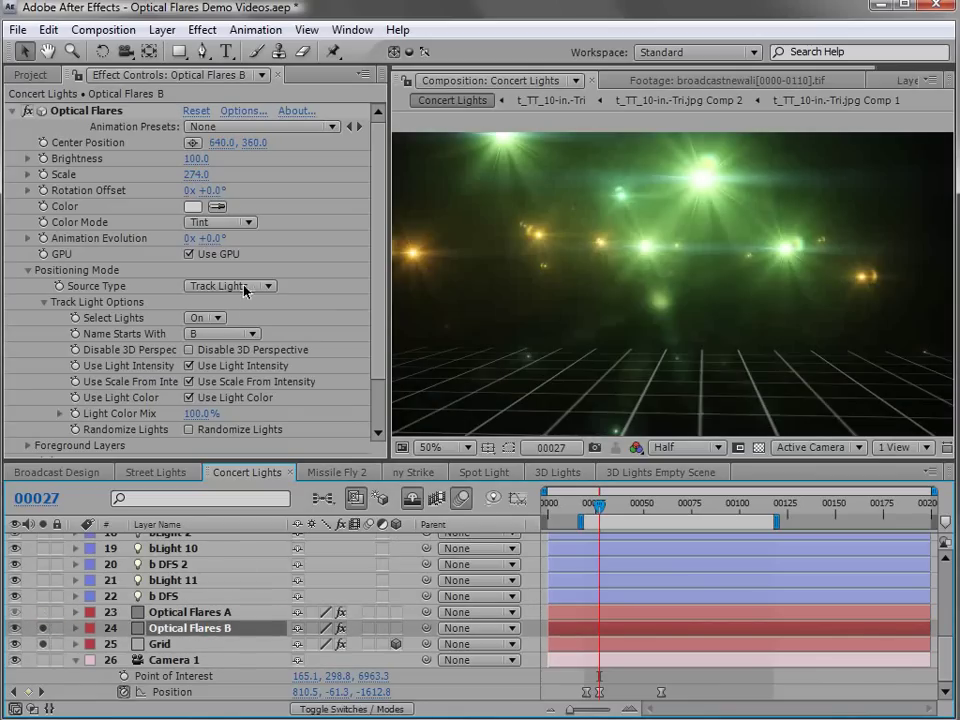
click(225, 333)
click(236, 339)
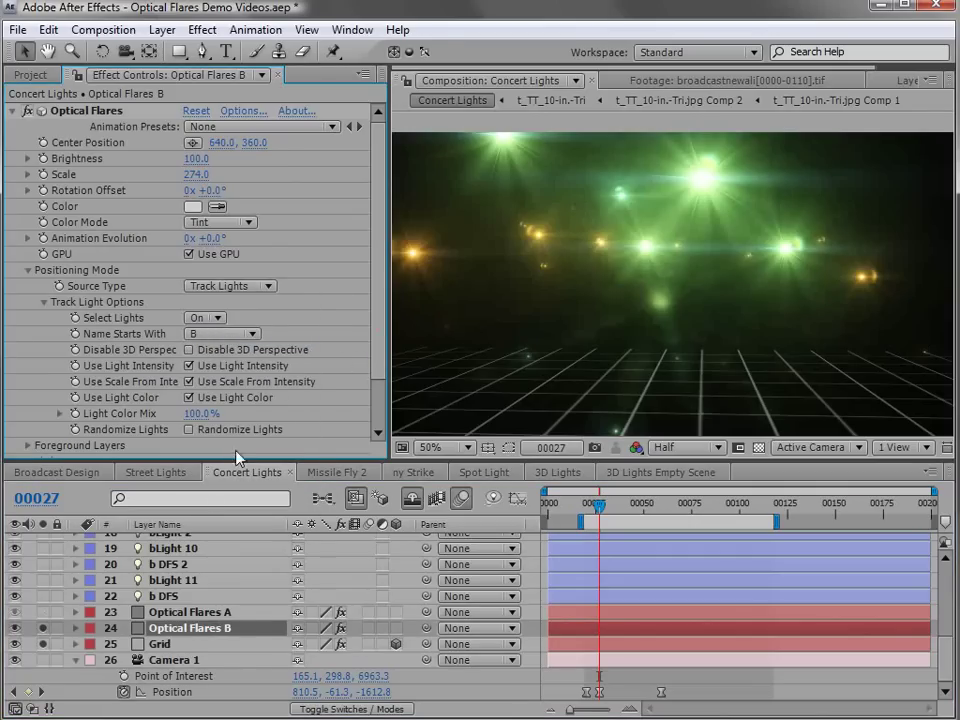
click(243, 109)
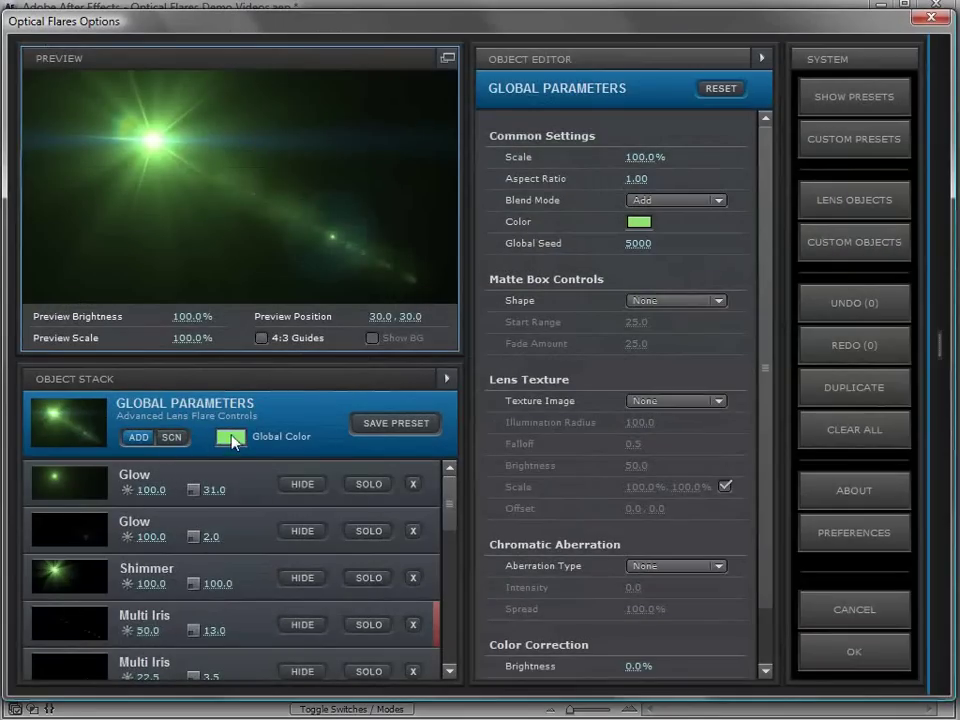
Add a Streak lens object to the Optical Flares B flare and accept the change
click(854, 199)
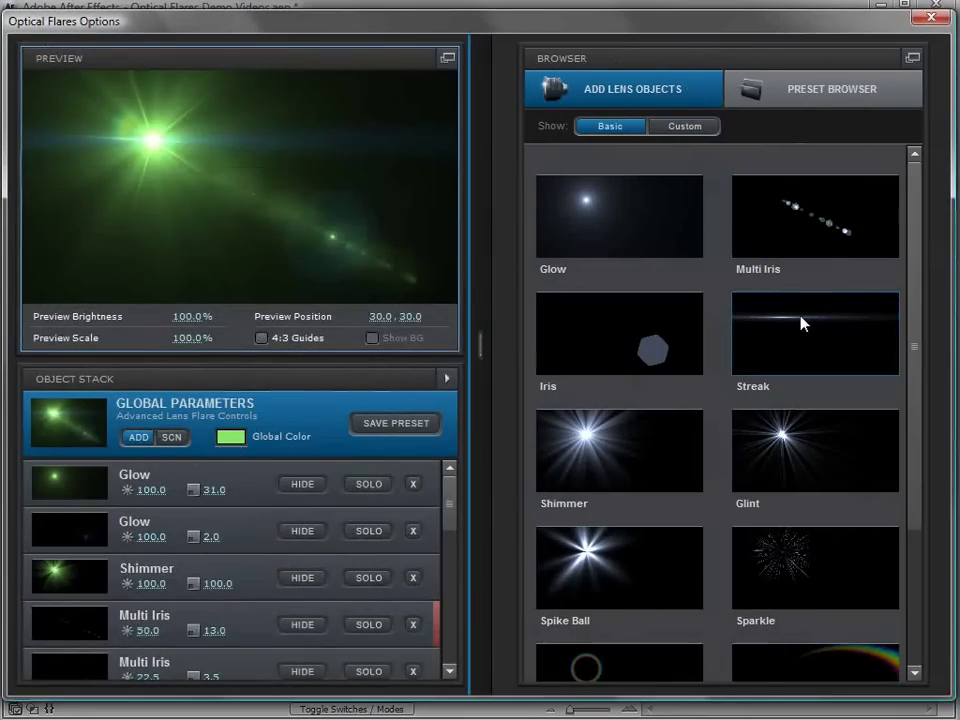
click(793, 332)
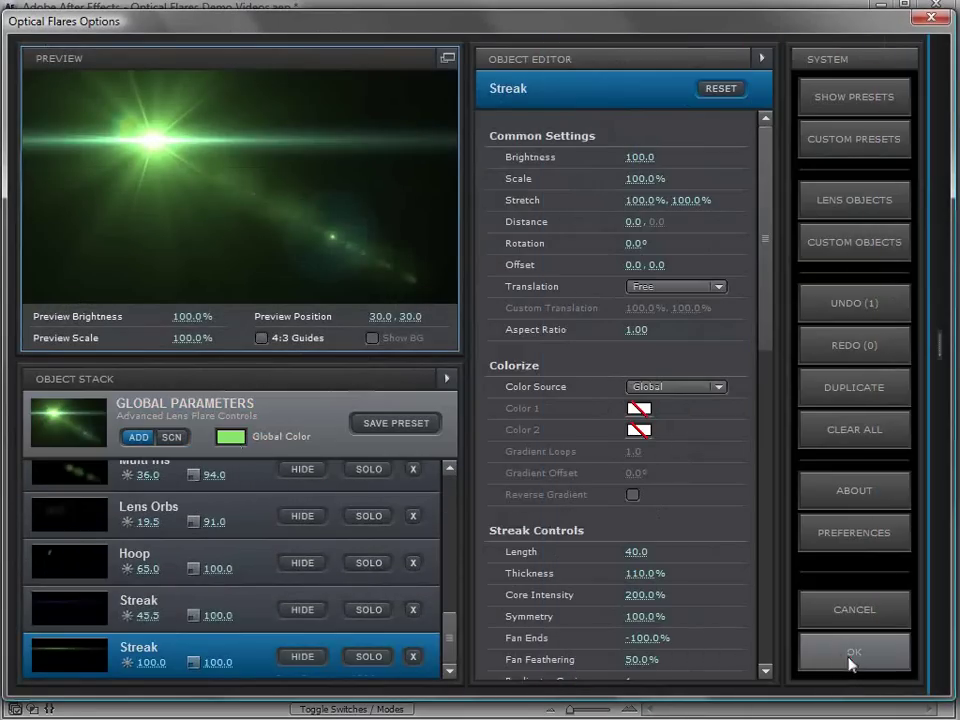
click(849, 658)
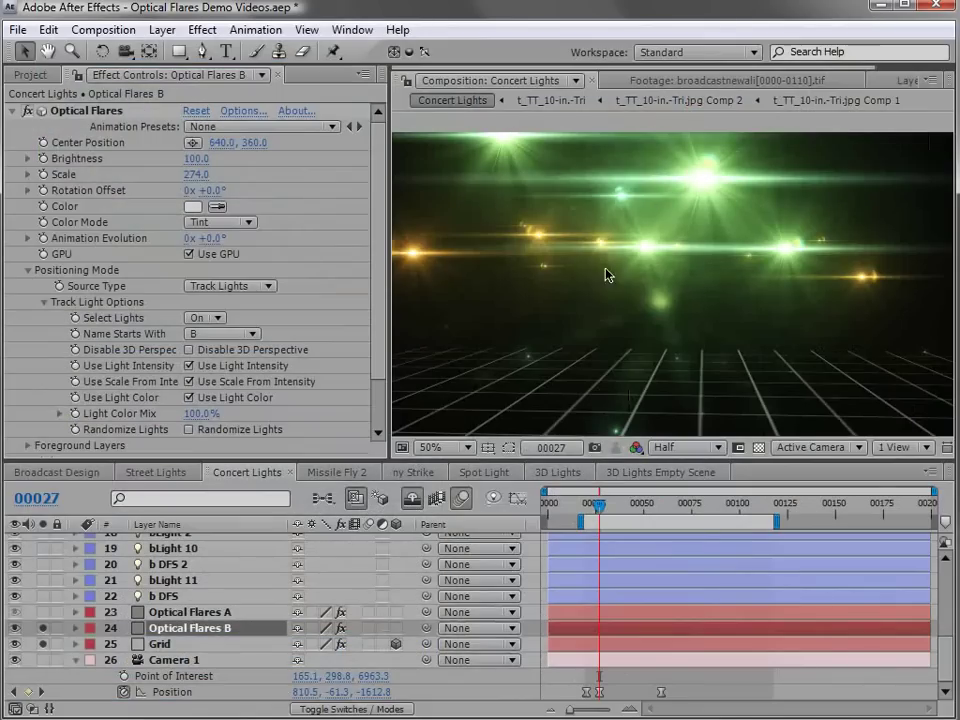
Solo Optical Flares A and then Optical Flares B so both flare layers preview together
click(179, 614)
click(43, 612)
click(43, 628)
click(43, 628)
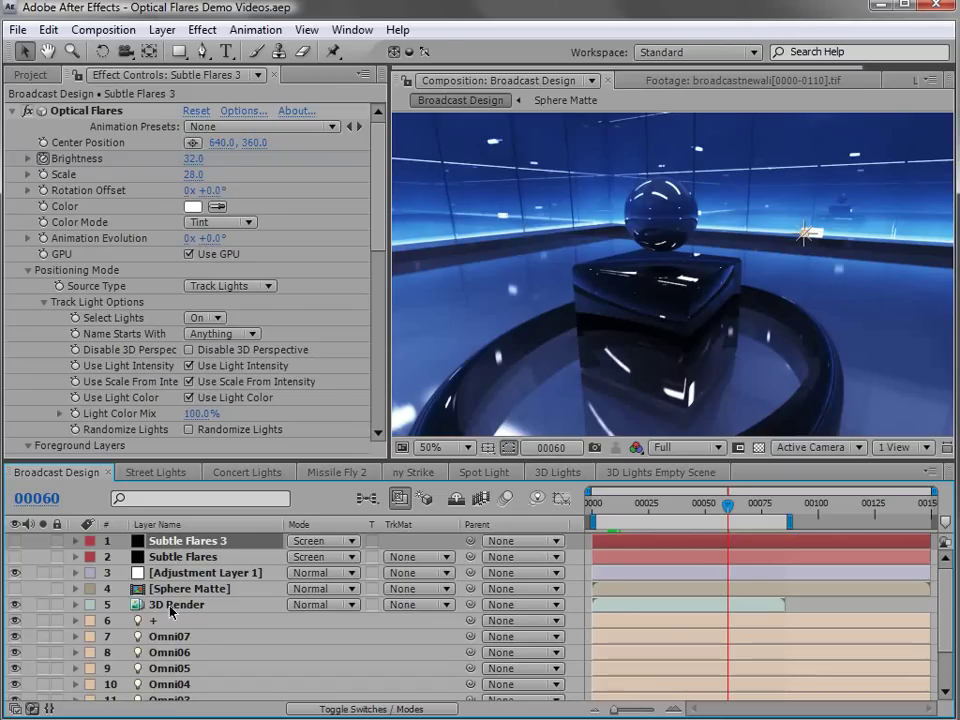
Inspect the 3D Render and the Omni04 and Omni06 lights across frames 00018–00028
click(47, 605)
drag(727, 507, 626, 521)
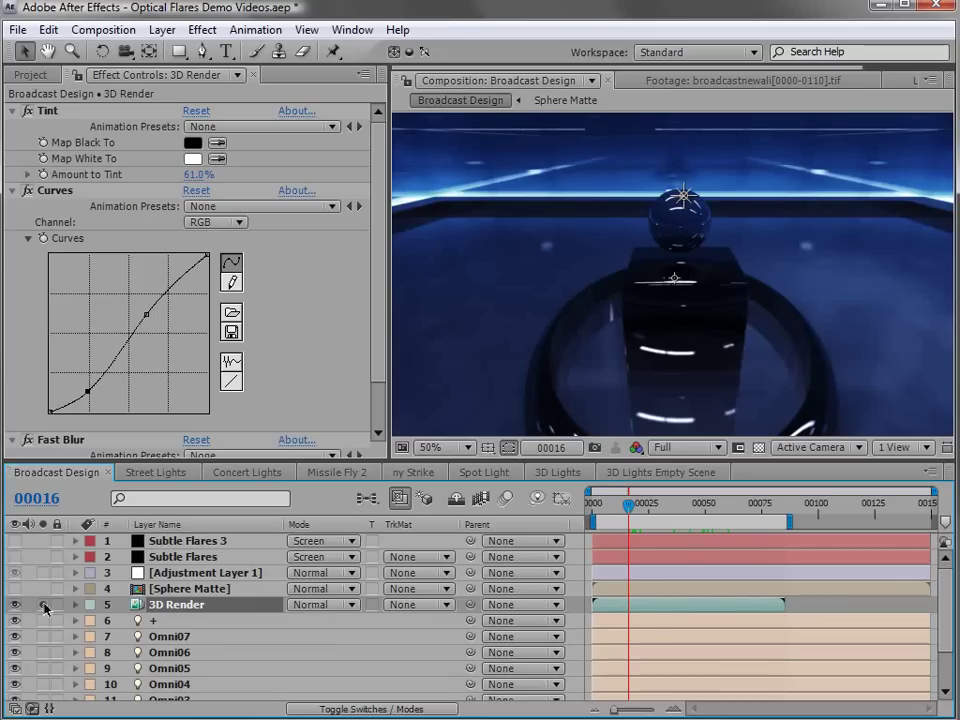
click(647, 285)
click(644, 505)
drag(644, 505, 655, 505)
click(789, 206)
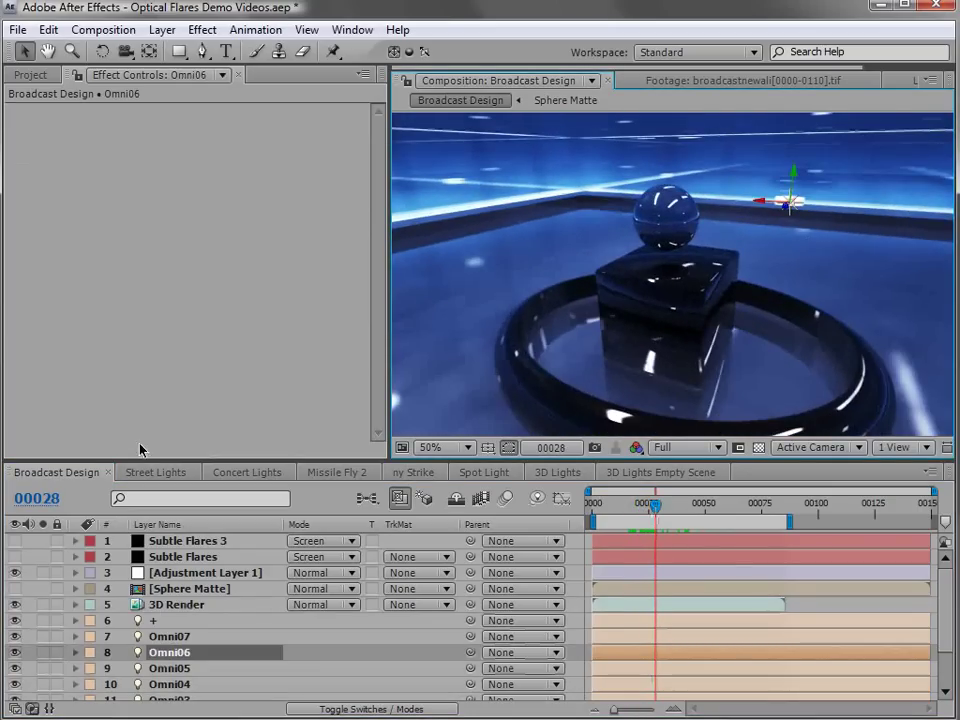
Turn on Subtle Flares 3 and review its flares from frame 00021 through 00046
click(188, 540)
click(14, 541)
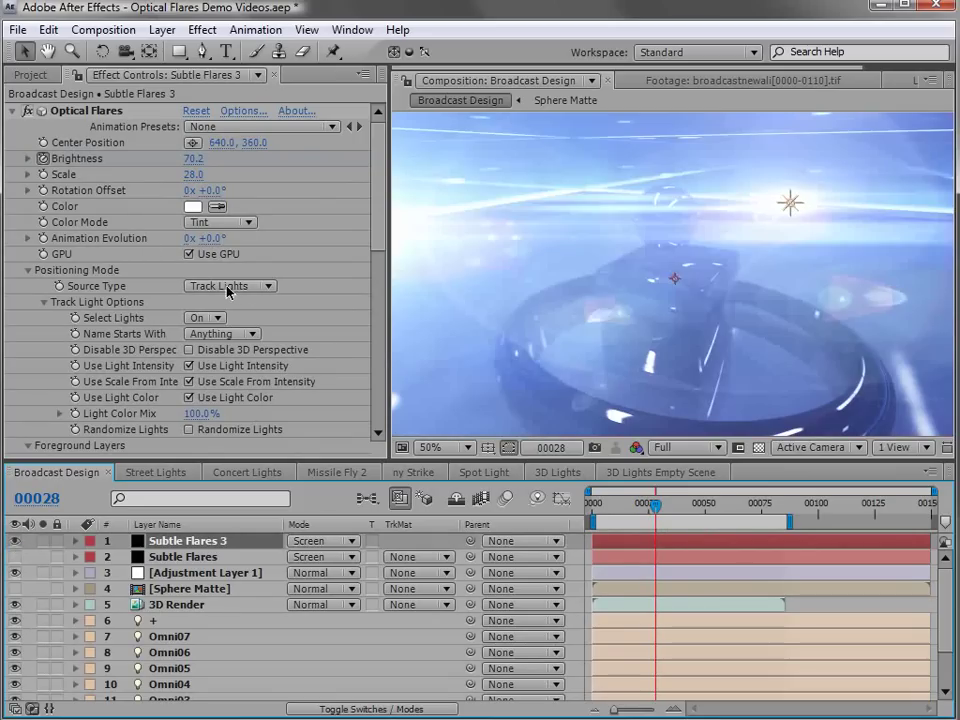
click(641, 505)
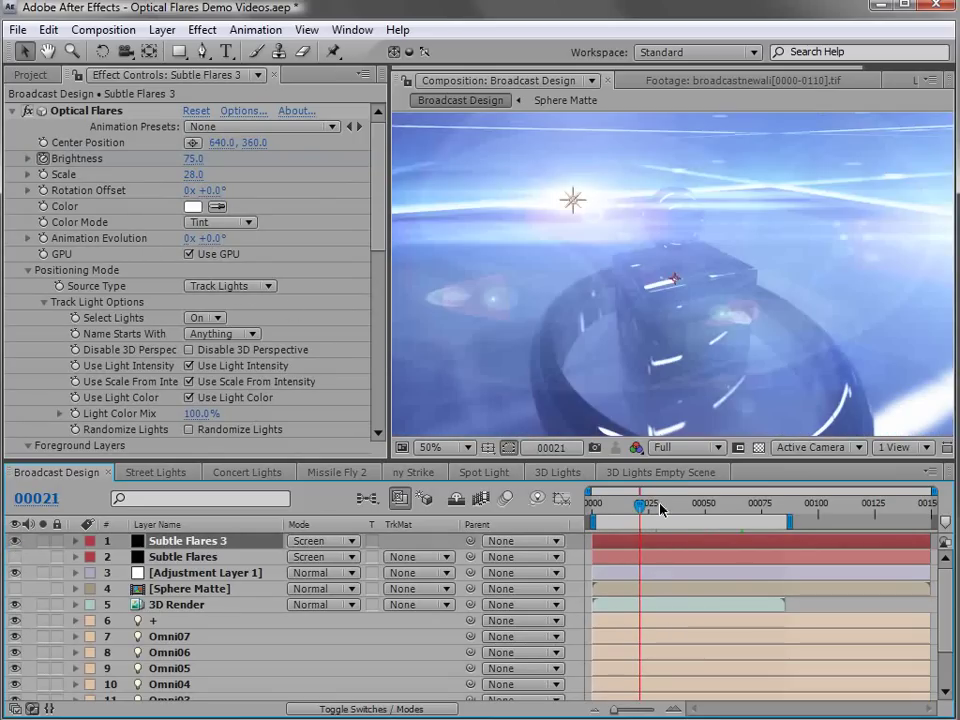
drag(641, 513, 724, 499)
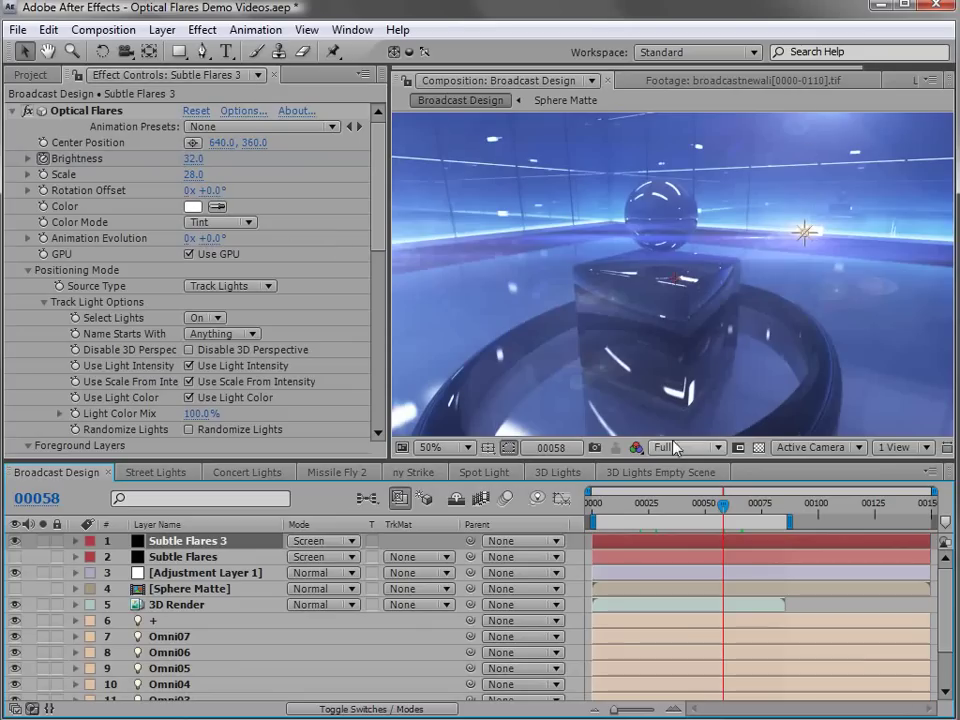
drag(723, 506, 657, 510)
Briefly solo the Sphere Matte, then review the 3D Render over frames 00027–00039
click(172, 591)
click(43, 588)
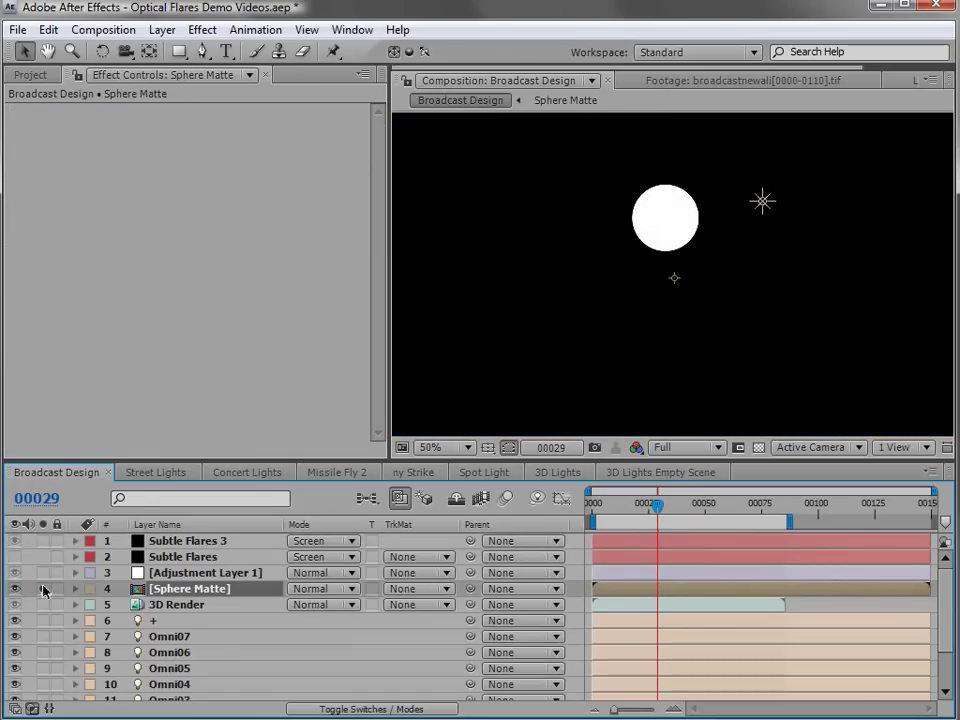
click(43, 588)
click(178, 604)
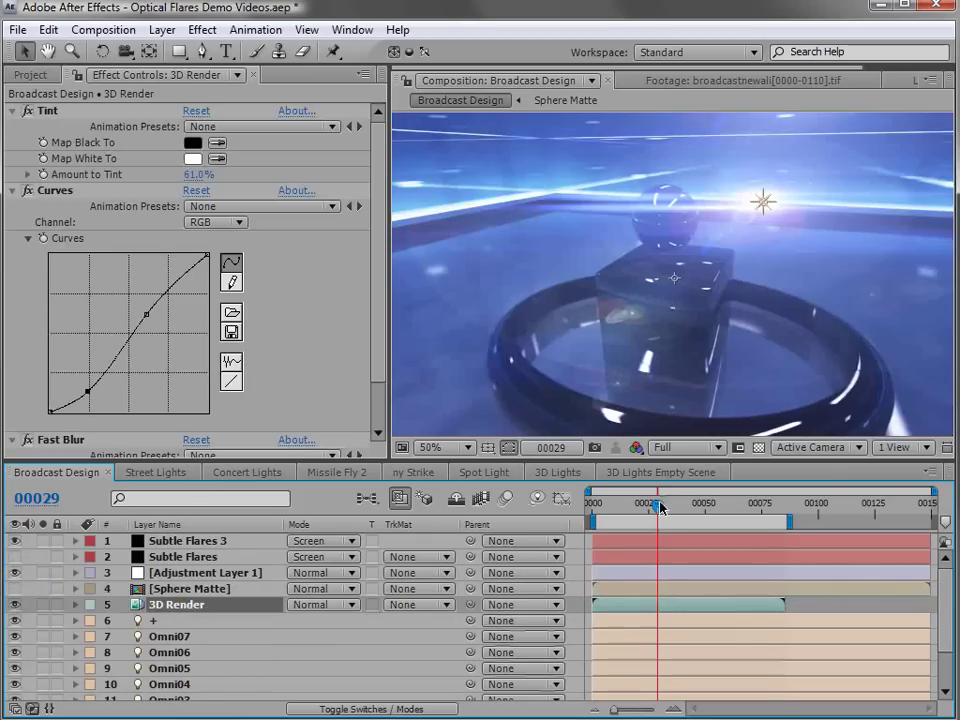
drag(657, 505, 696, 505)
Hide Subtle Flares 3 and check the Subtle Flares layer through frame 00052
click(15, 543)
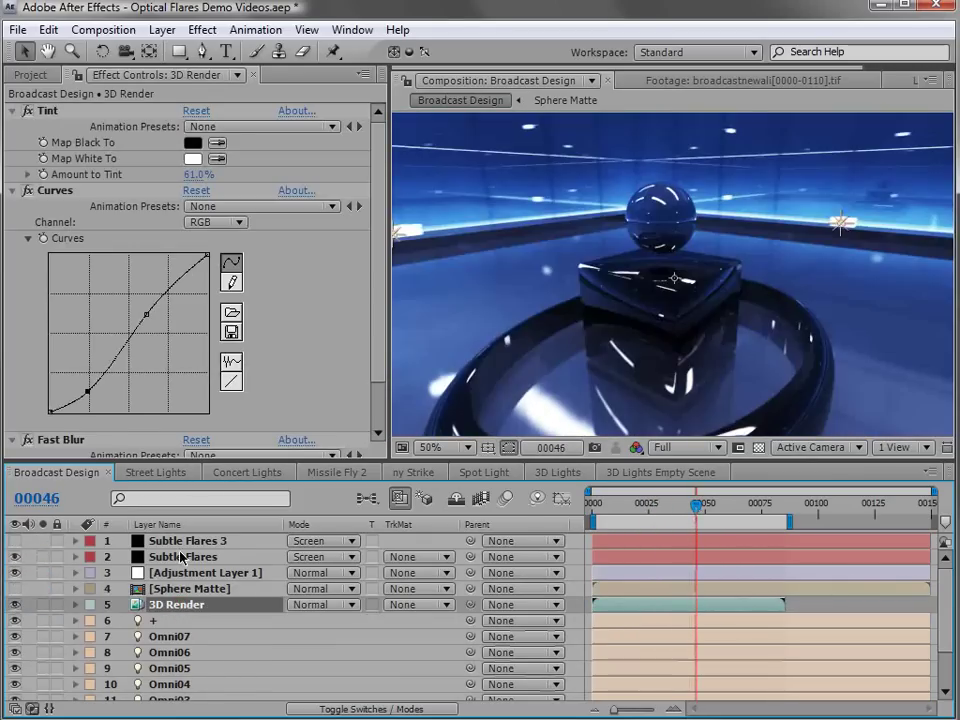
click(183, 556)
drag(683, 505, 677, 509)
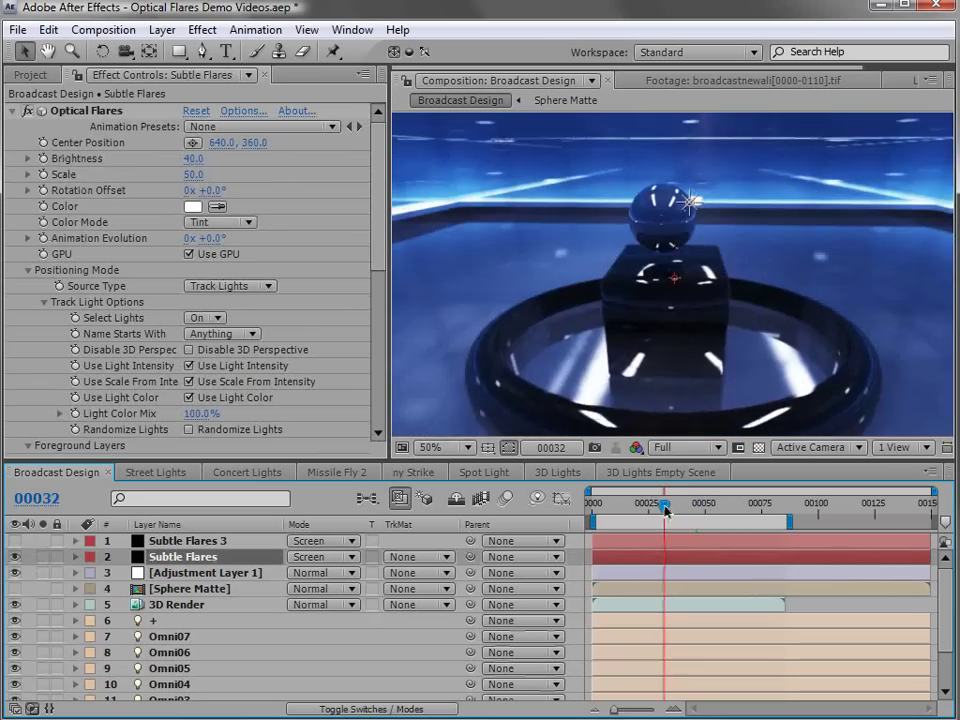
drag(662, 510, 711, 513)
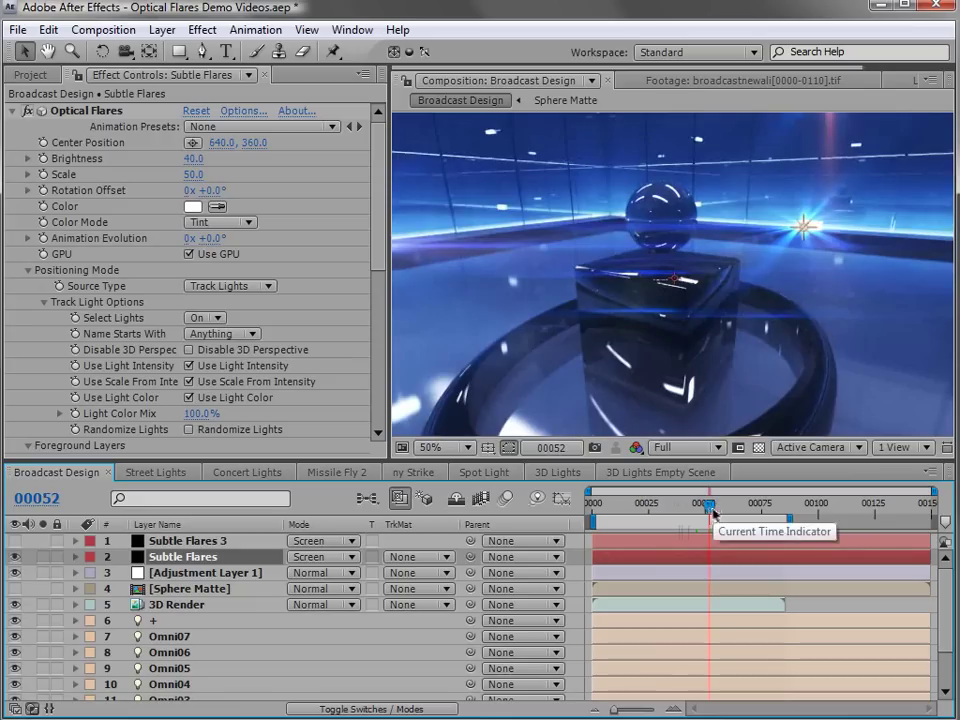